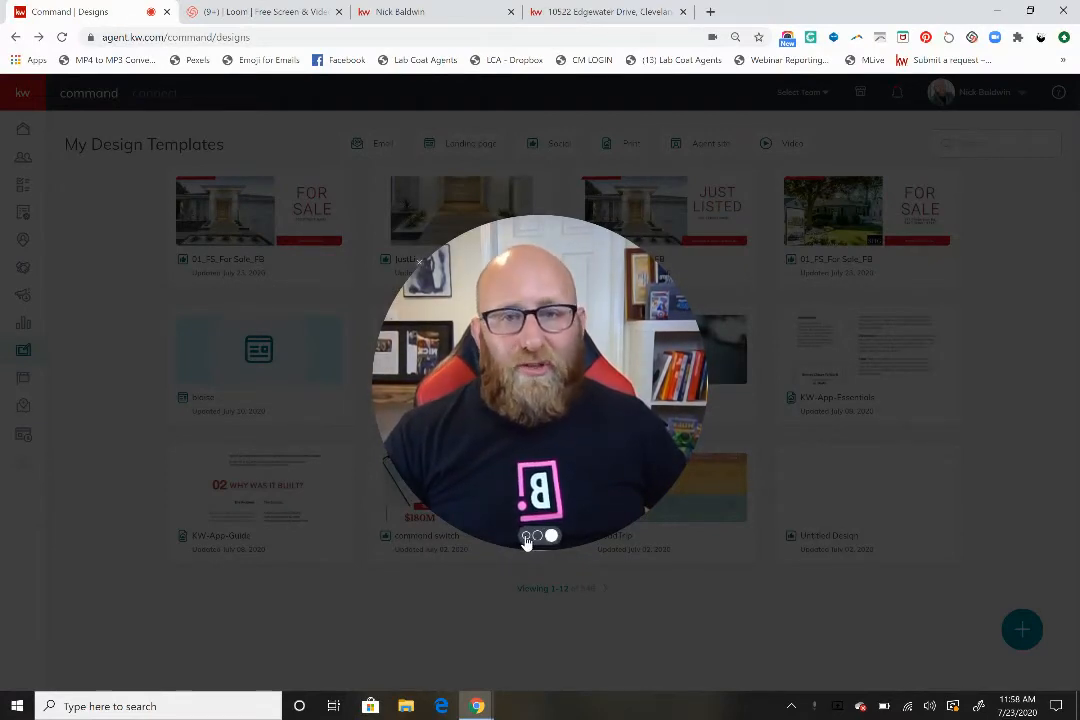
# Create a new Social design with photos and text imported from a listing
pyautogui.click(526, 540)
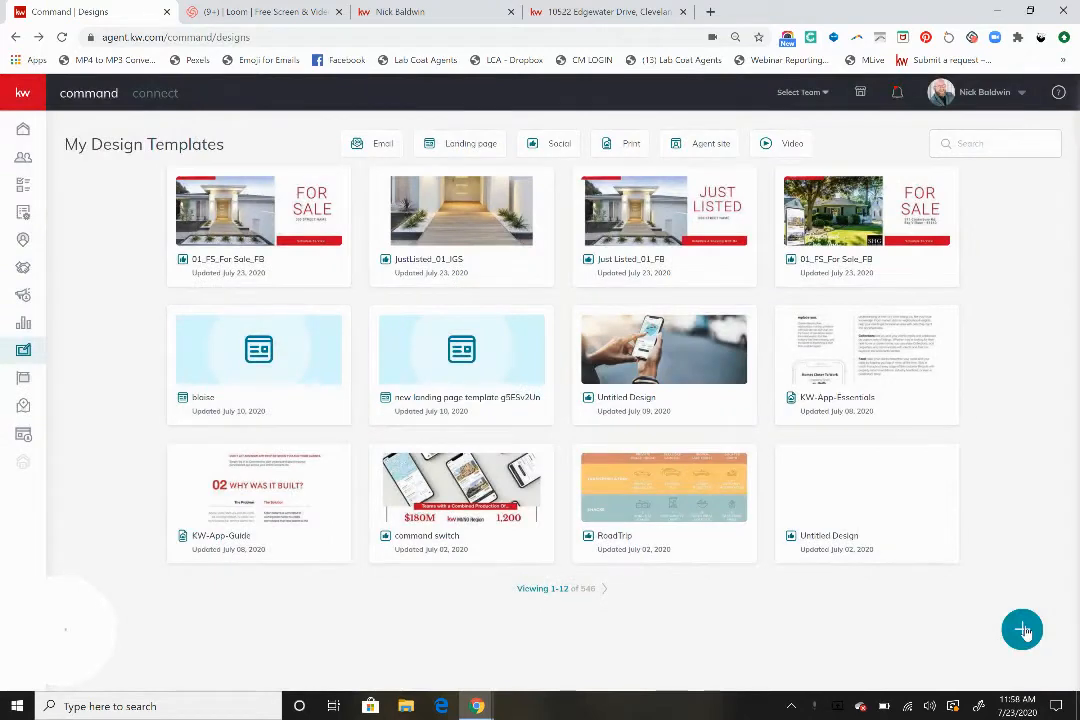
pyautogui.click(1023, 630)
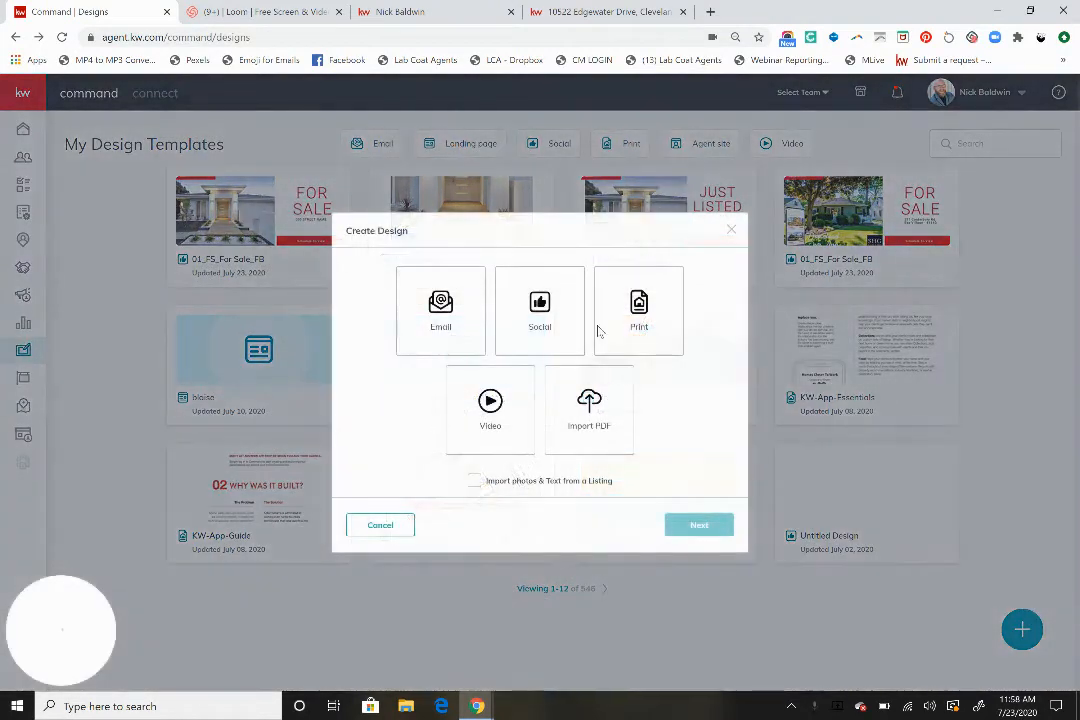
pyautogui.click(538, 310)
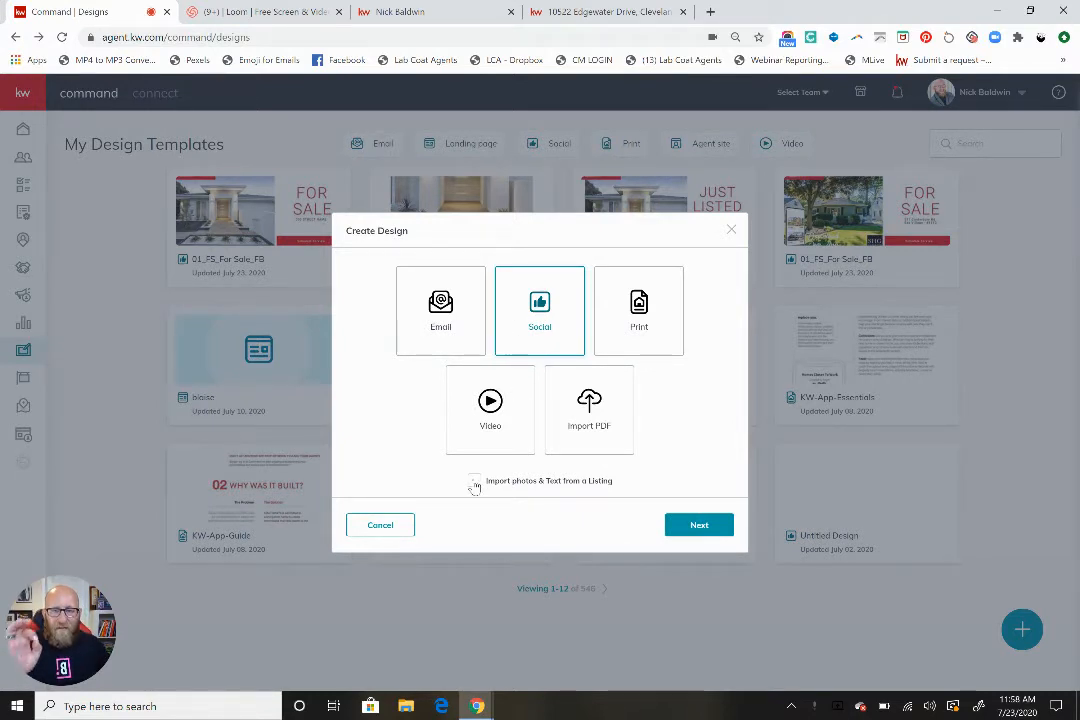
pyautogui.click(699, 525)
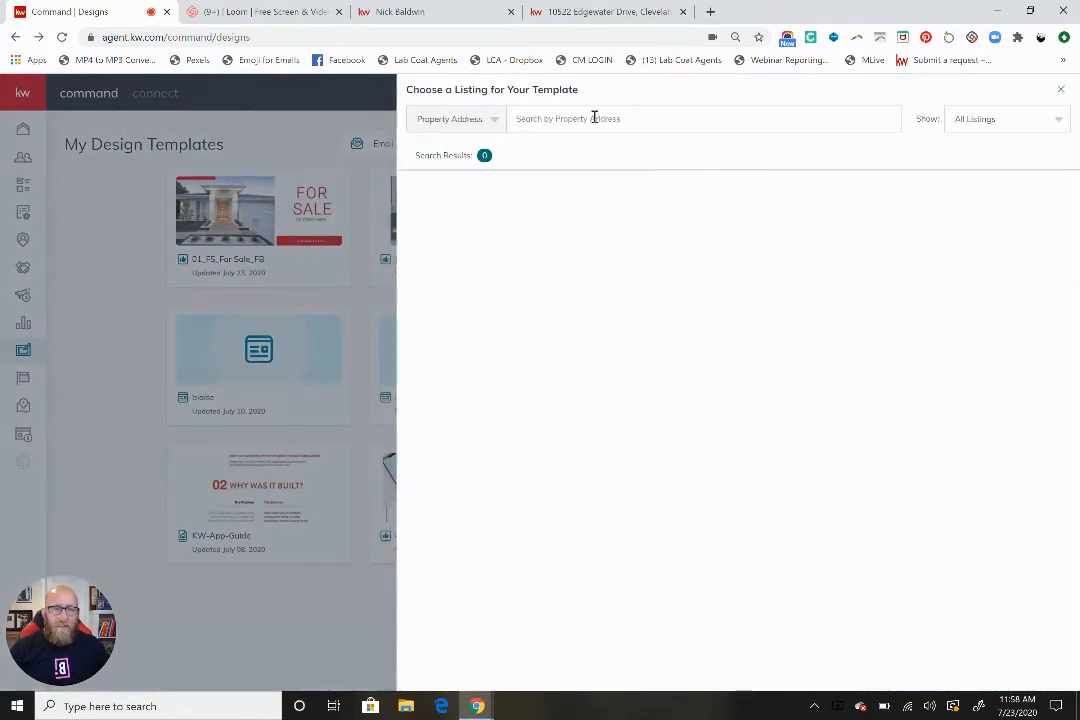
# Search the listings by the copied property address and select the Cleveland listing priced at $2,450,000 for the template
pyautogui.click(594, 118)
pyautogui.rightClick(595, 119)
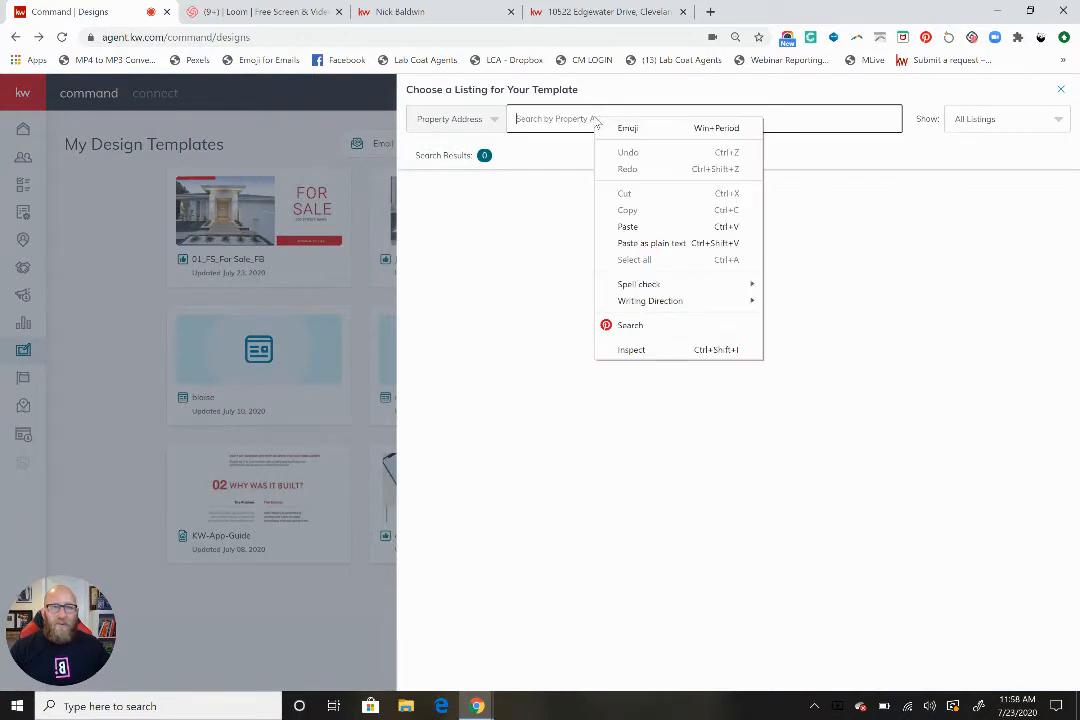
pyautogui.click(645, 228)
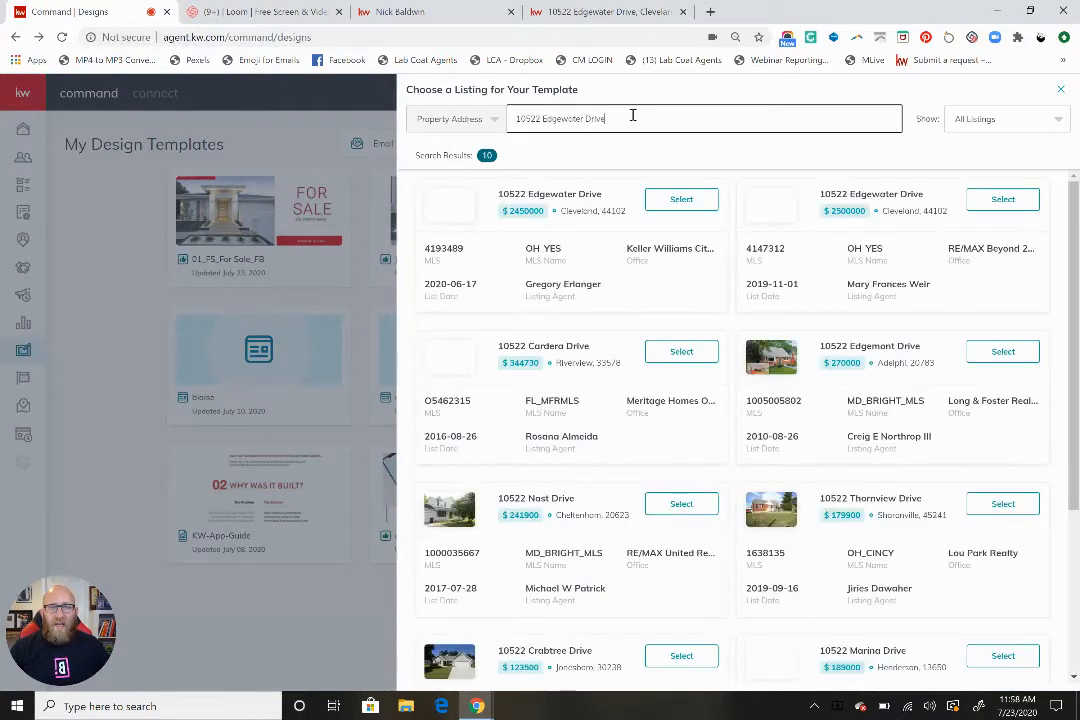
pyautogui.click(681, 200)
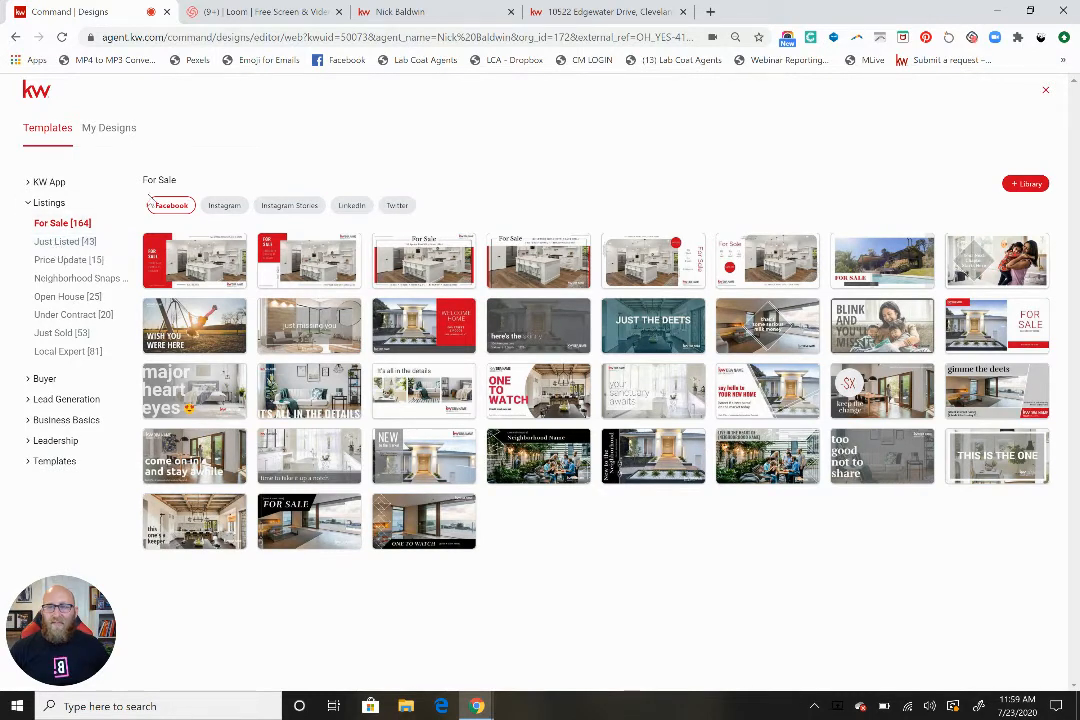
# Open the Just Listed_01_FB Facebook template from the Just Listed category for editing
pyautogui.click(64, 243)
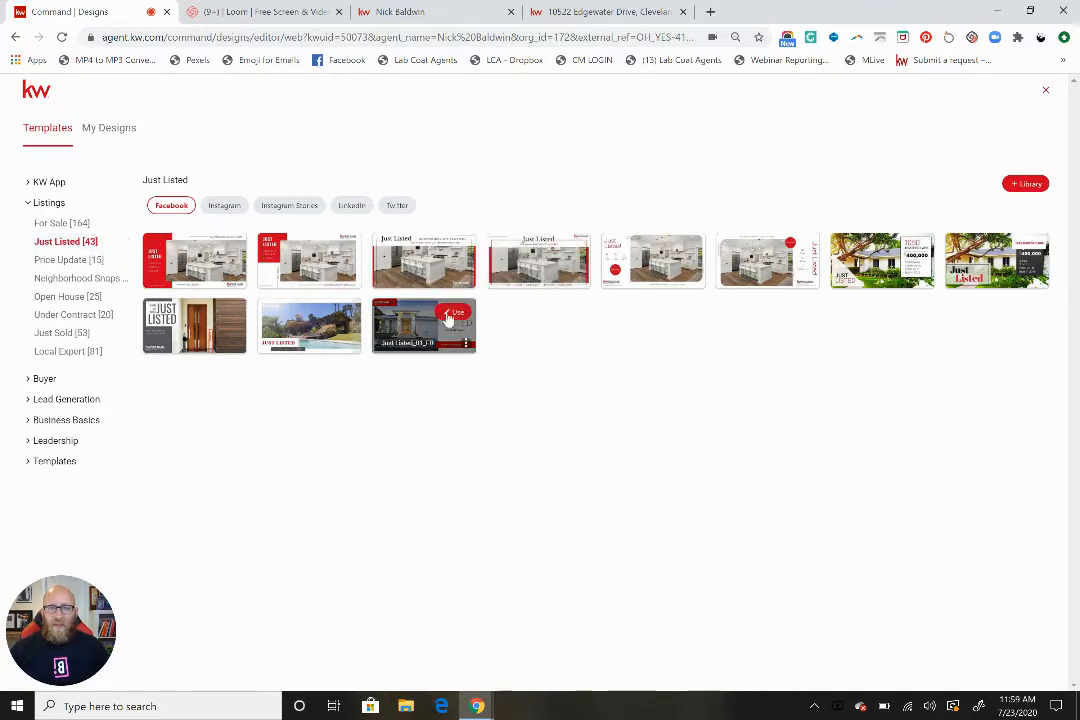
pyautogui.click(451, 315)
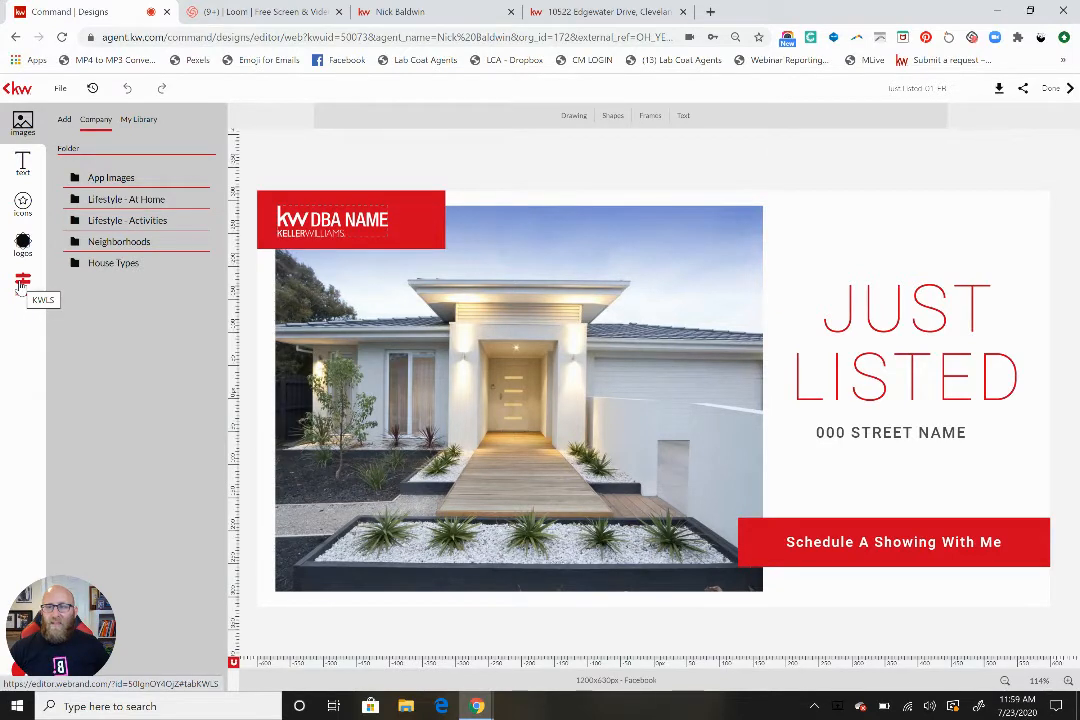
# Replace the template's house picture with the listing's front exterior photo
pyautogui.click(21, 285)
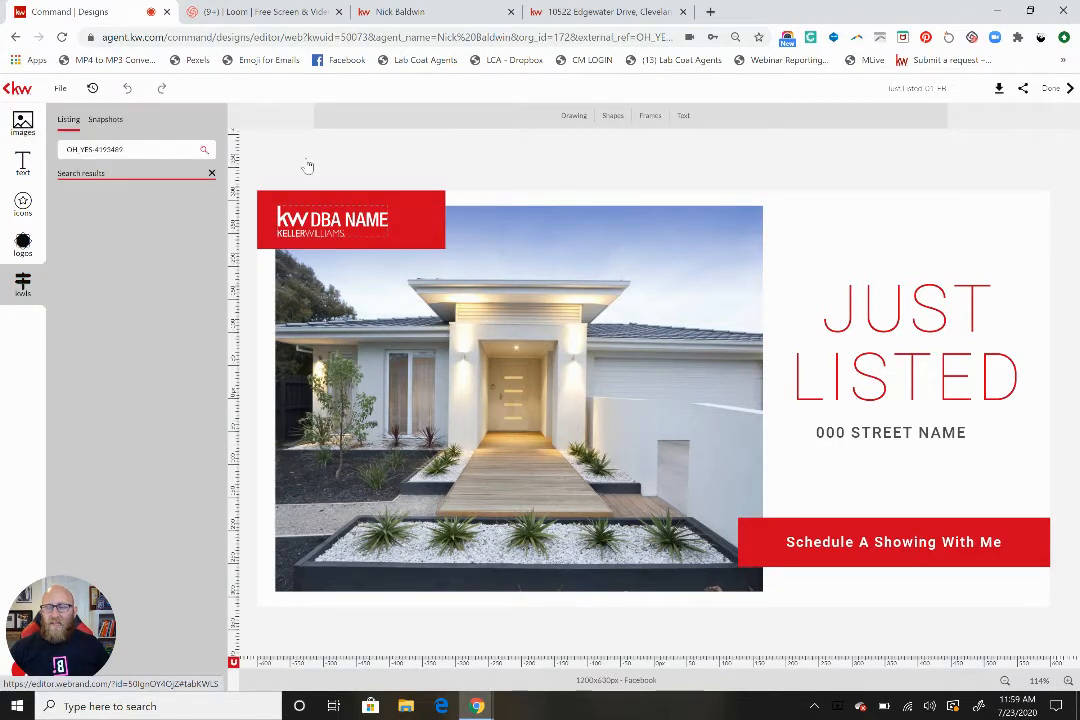
pyautogui.click(185, 236)
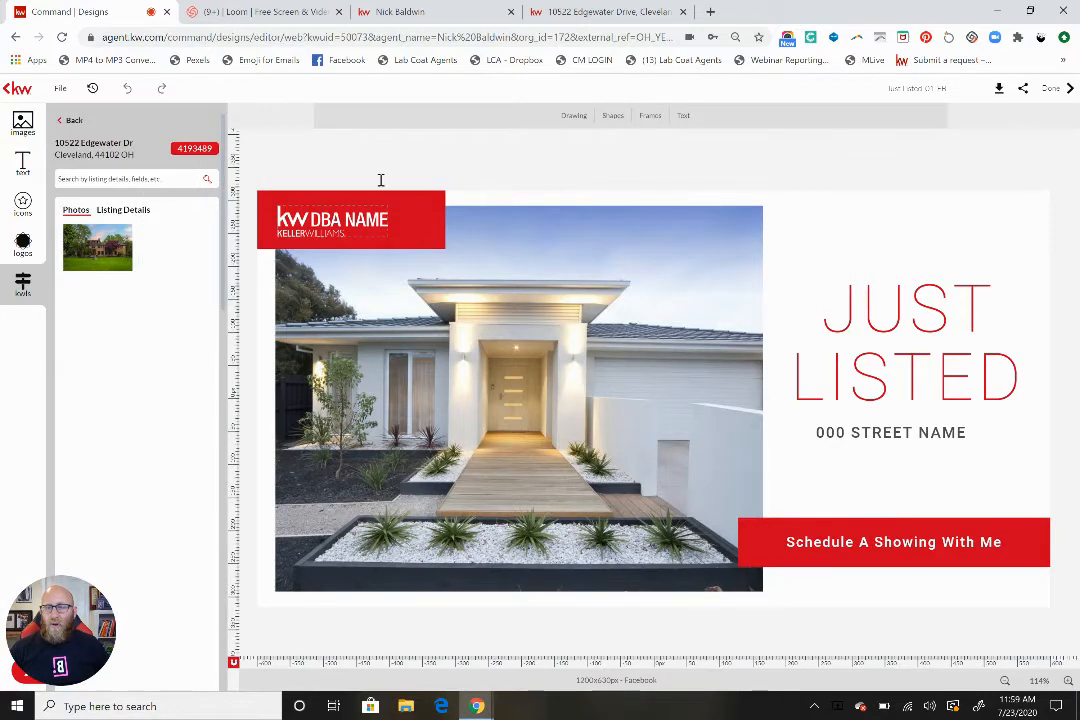
pyautogui.click(115, 211)
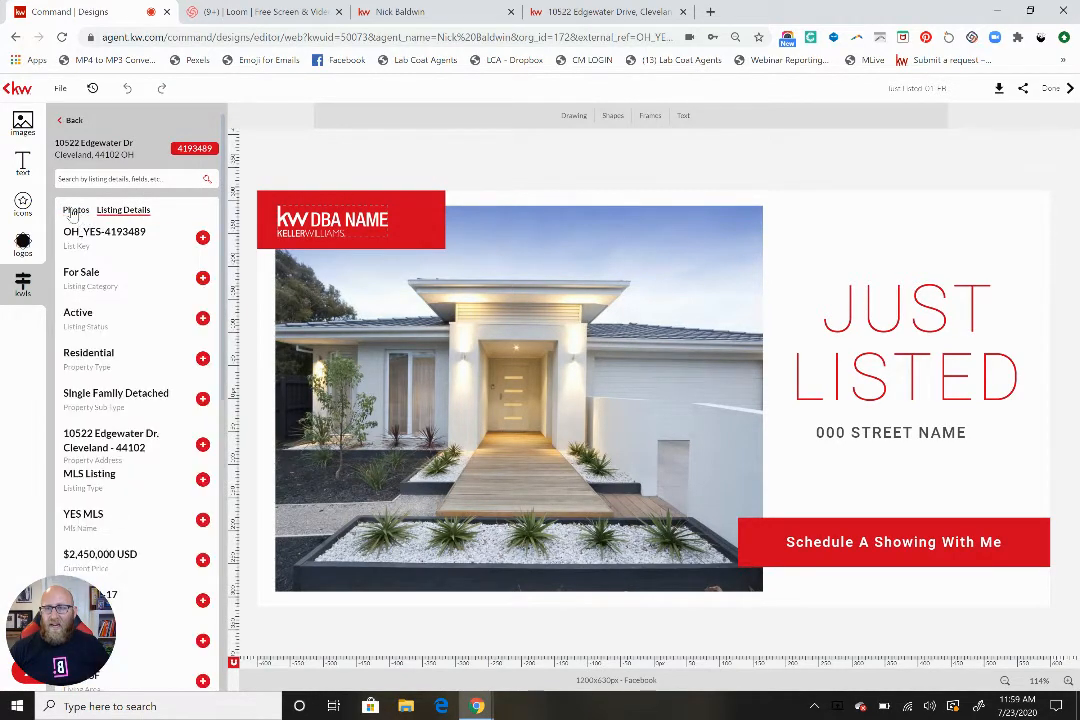
pyautogui.click(74, 211)
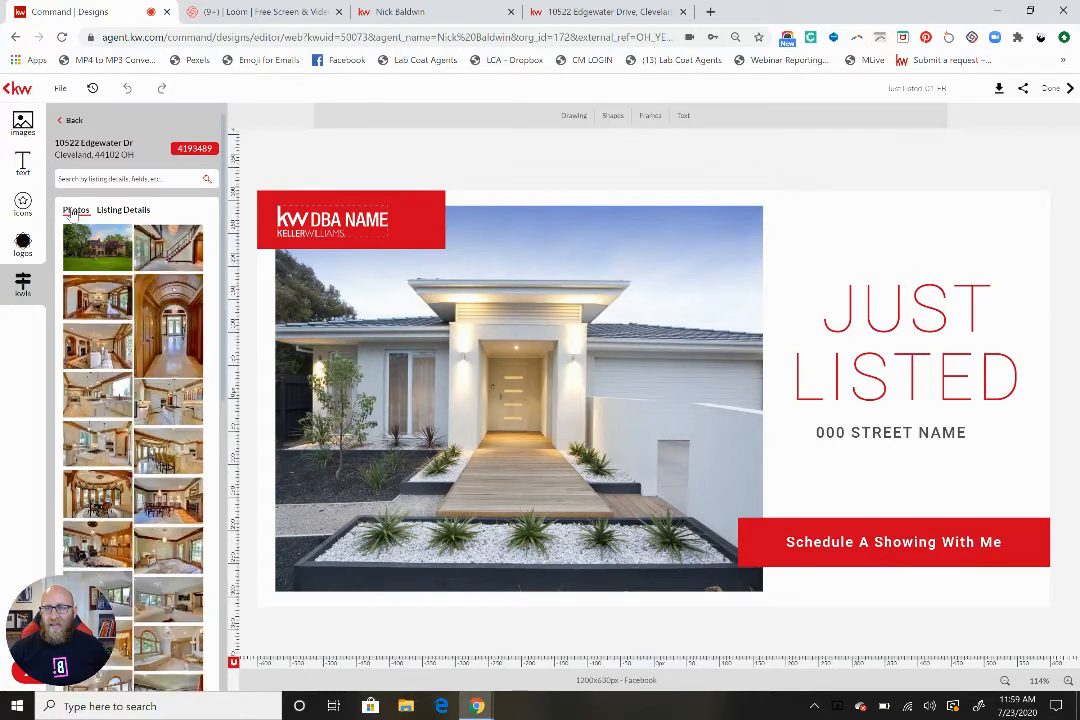
pyautogui.click(495, 312)
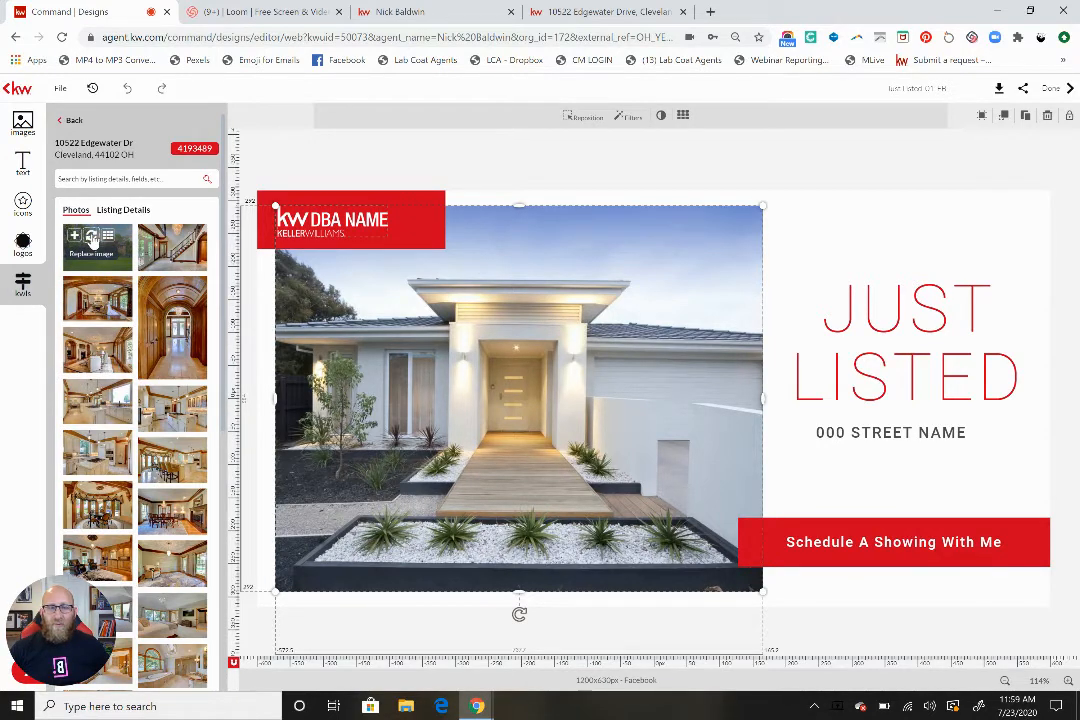
pyautogui.click(92, 238)
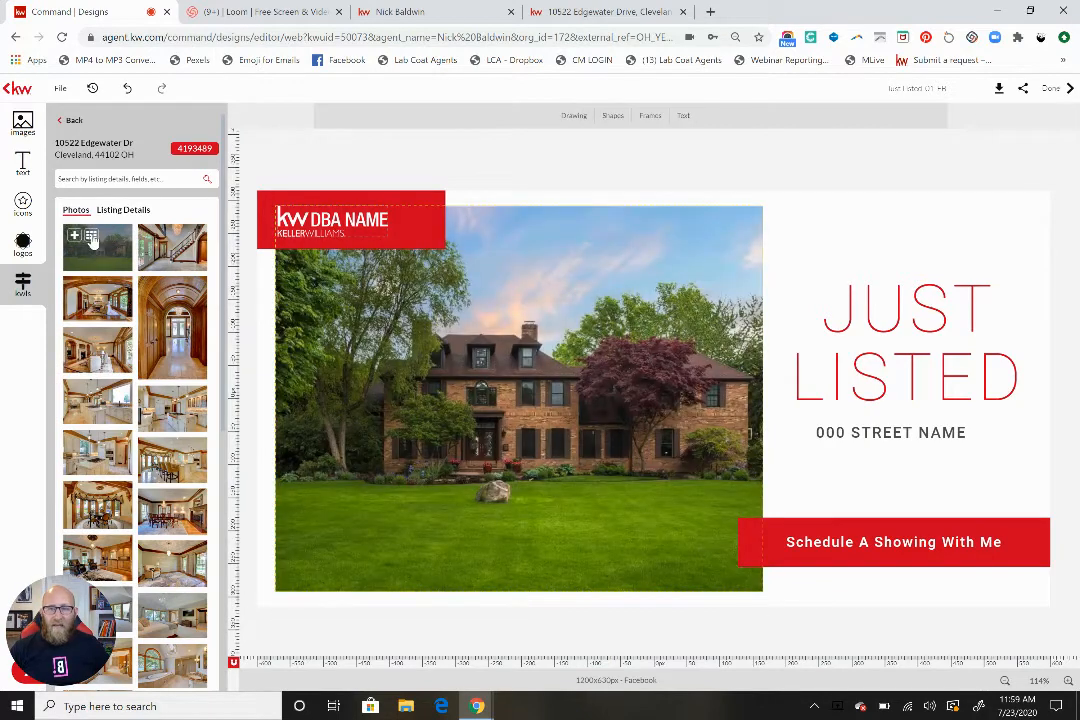
# Replace the street name placeholder with the listing's property address and widen its text box so the address fits on two lines
pyautogui.click(912, 430)
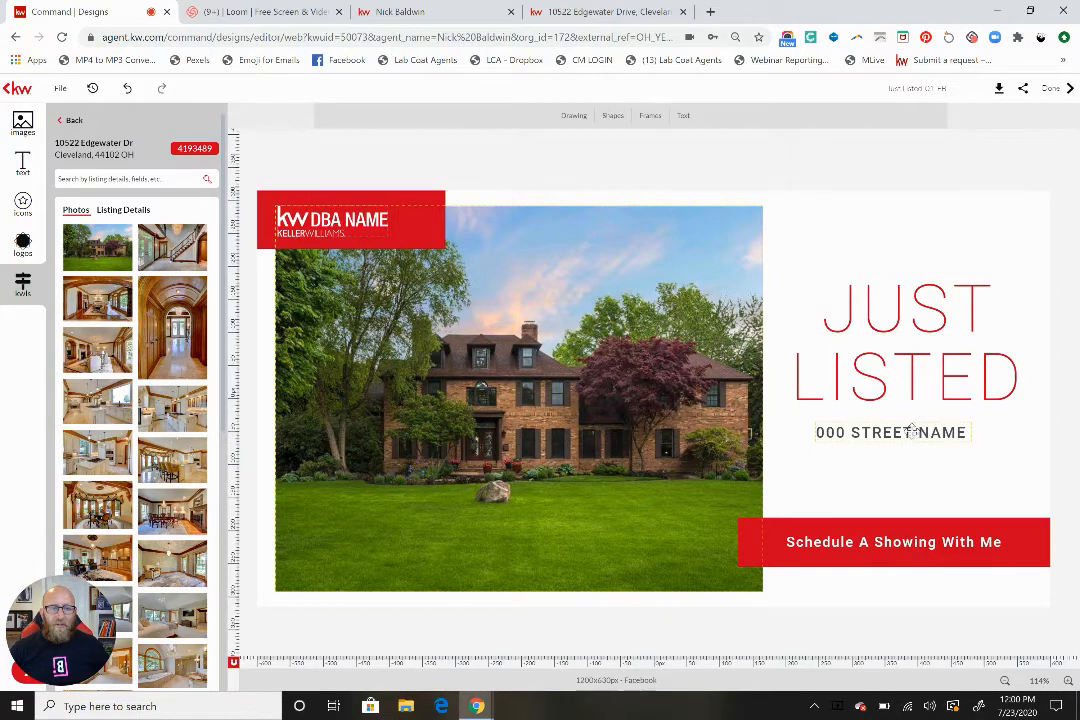
pyautogui.click(118, 210)
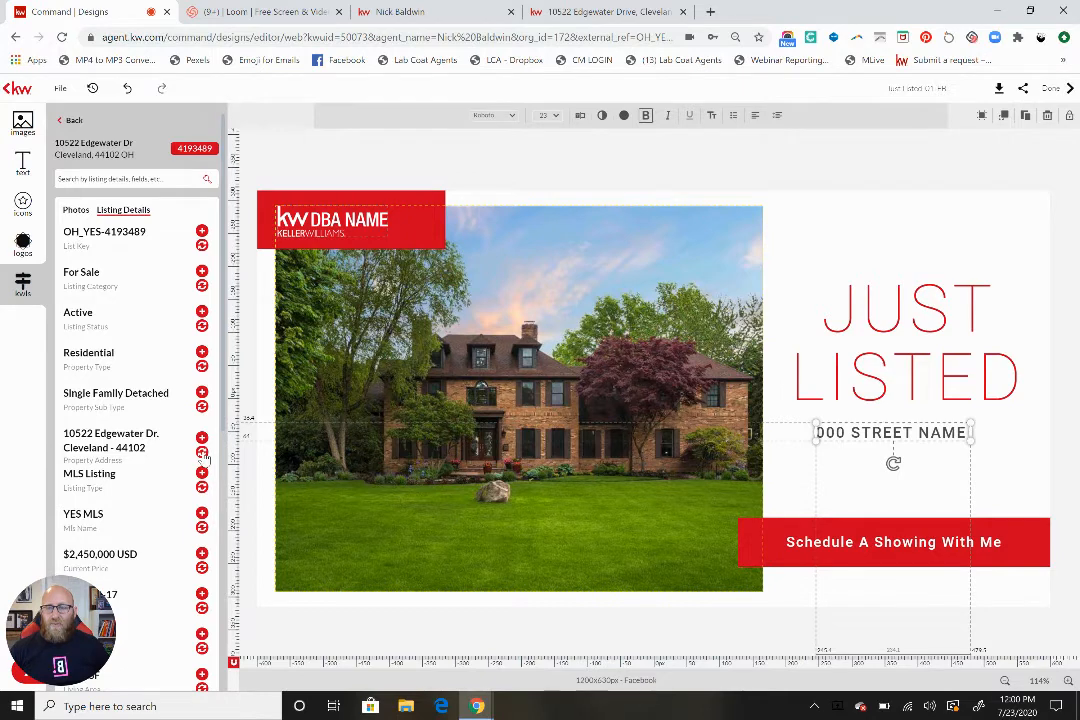
pyautogui.click(202, 452)
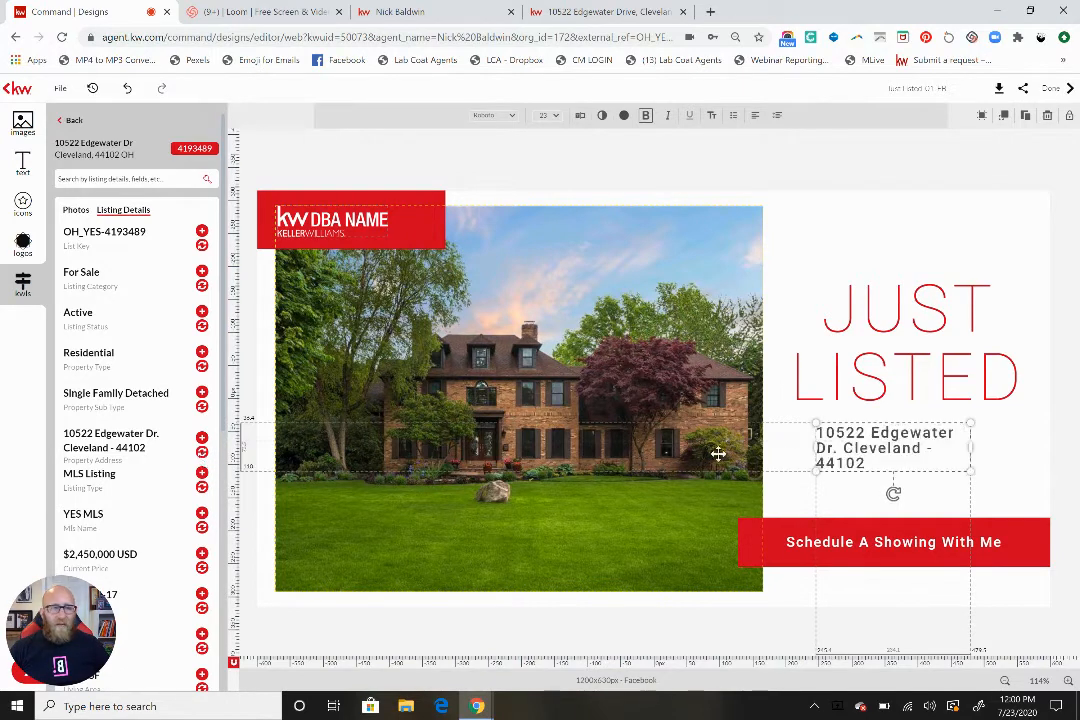
pyautogui.moveTo(979, 455); pyautogui.dragTo(995, 452)
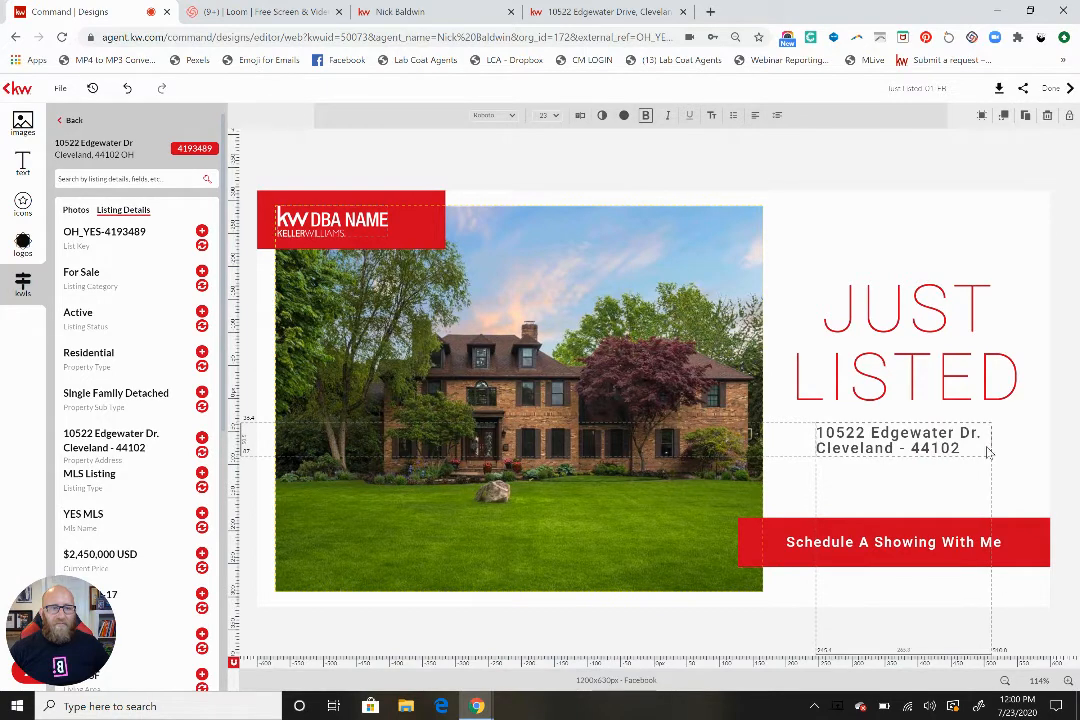
# Replace the DBA NAME logo with the white KW Premier logo from the personal library and position it inside the red banner
pyautogui.click(300, 220)
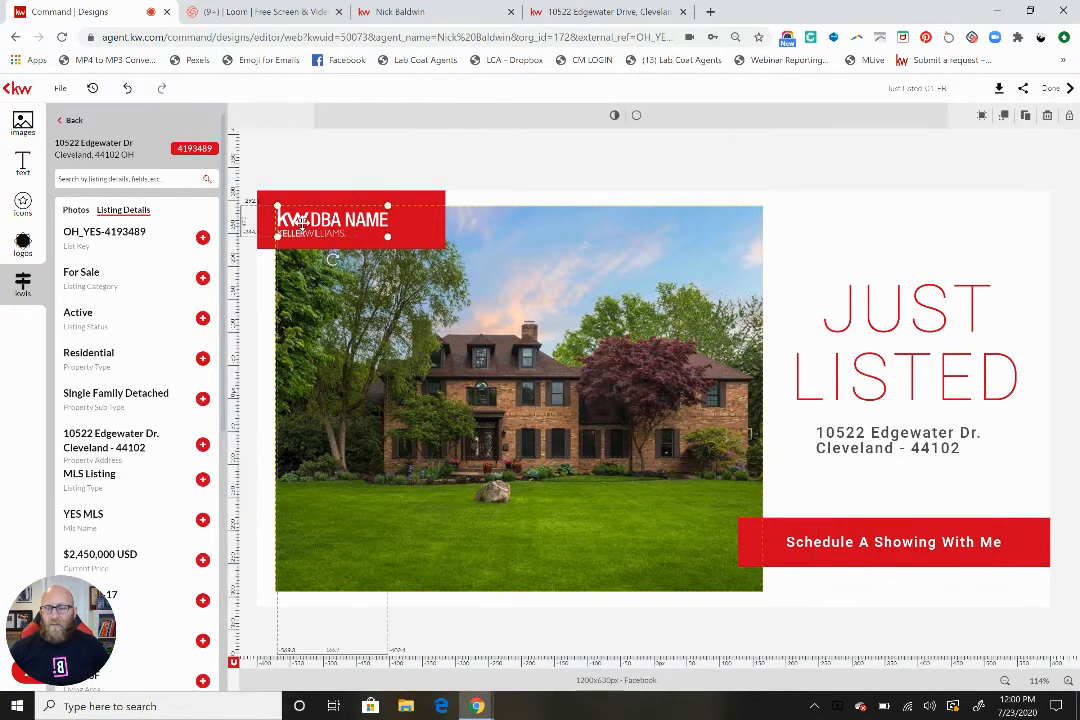
pyautogui.click(22, 244)
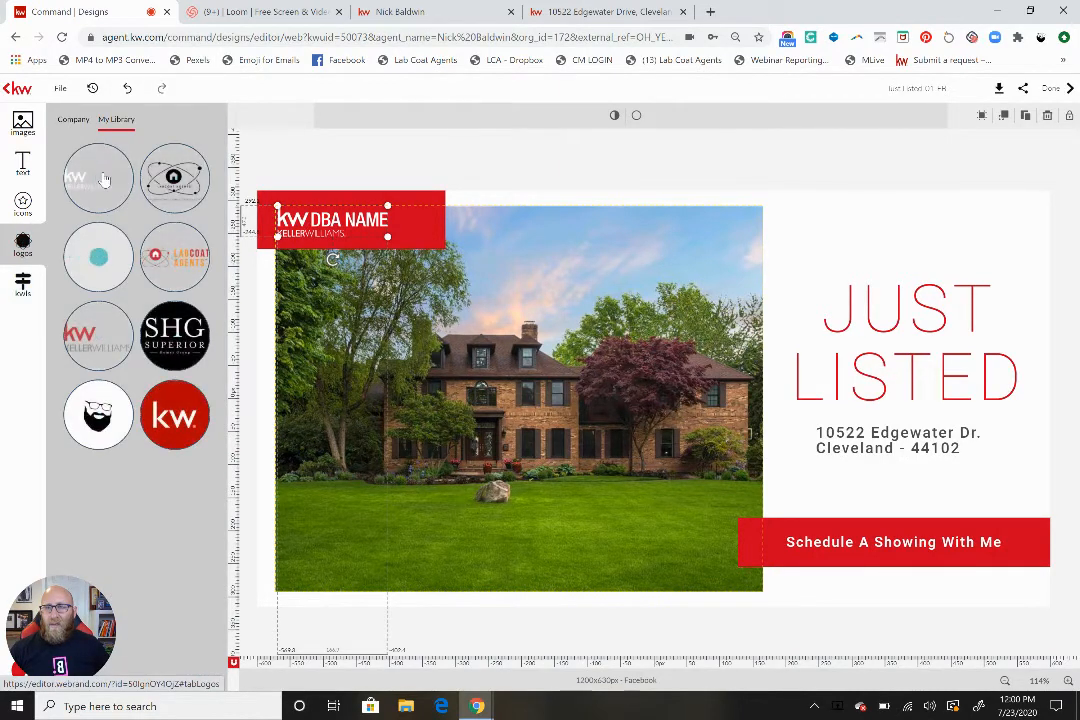
pyautogui.click(99, 172)
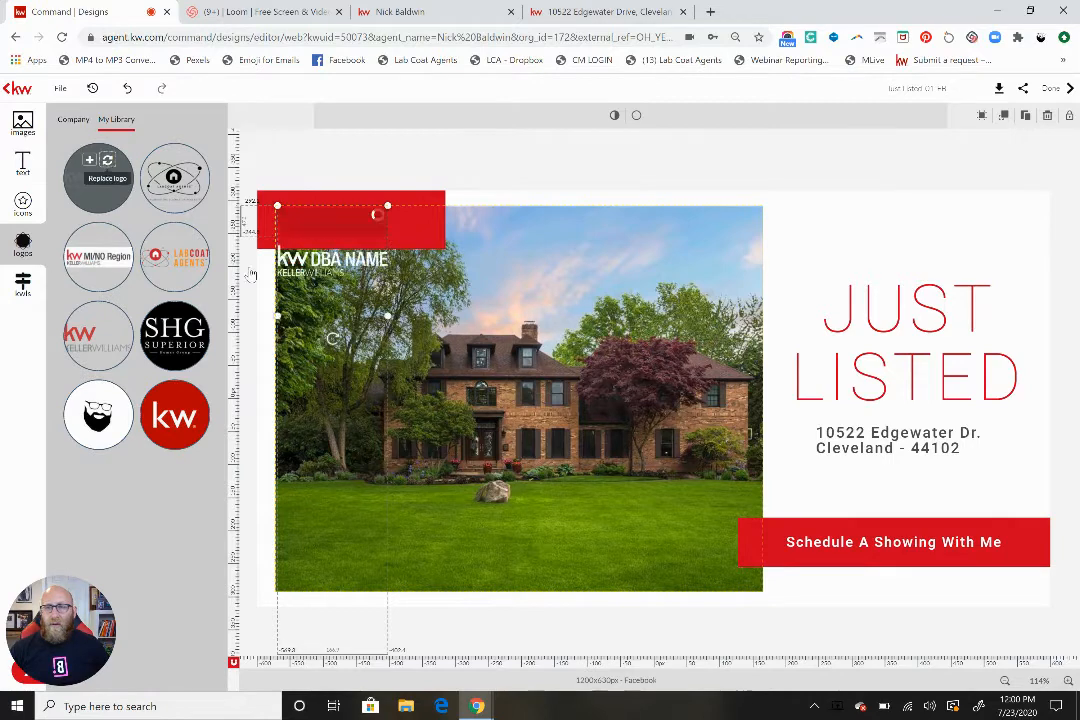
pyautogui.moveTo(326, 241); pyautogui.dragTo(338, 214)
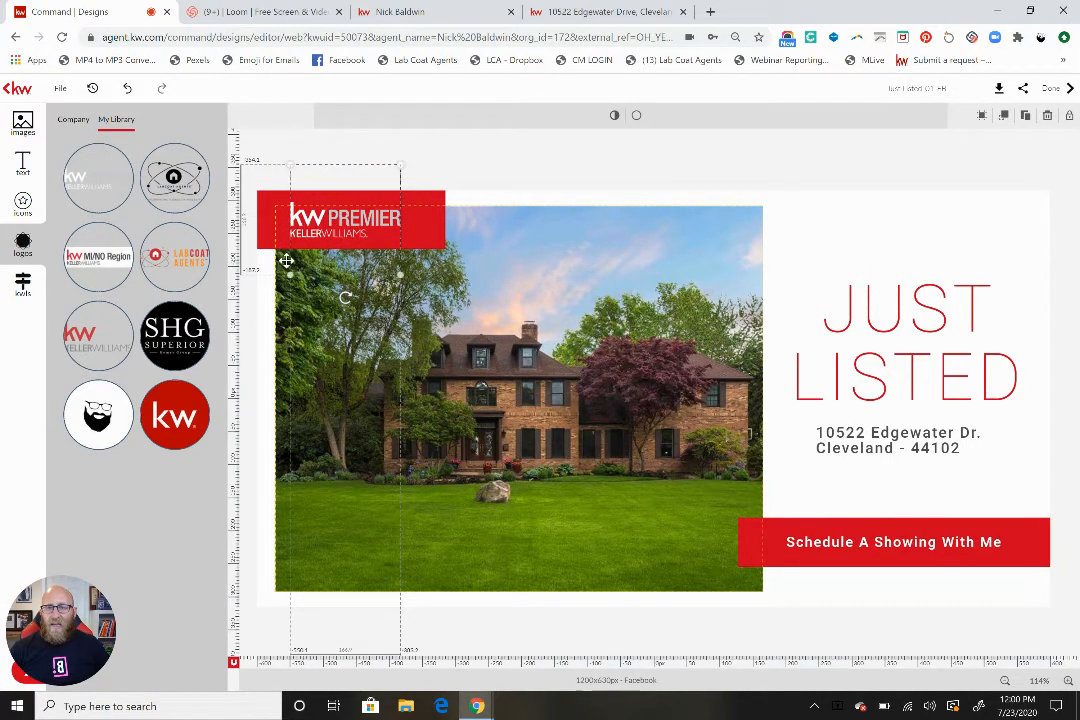
# Add the SHG Superior Homes Group logo, shrink it to about 72 px square, and place it at the photo's lower-left corner
pyautogui.moveTo(178, 345)
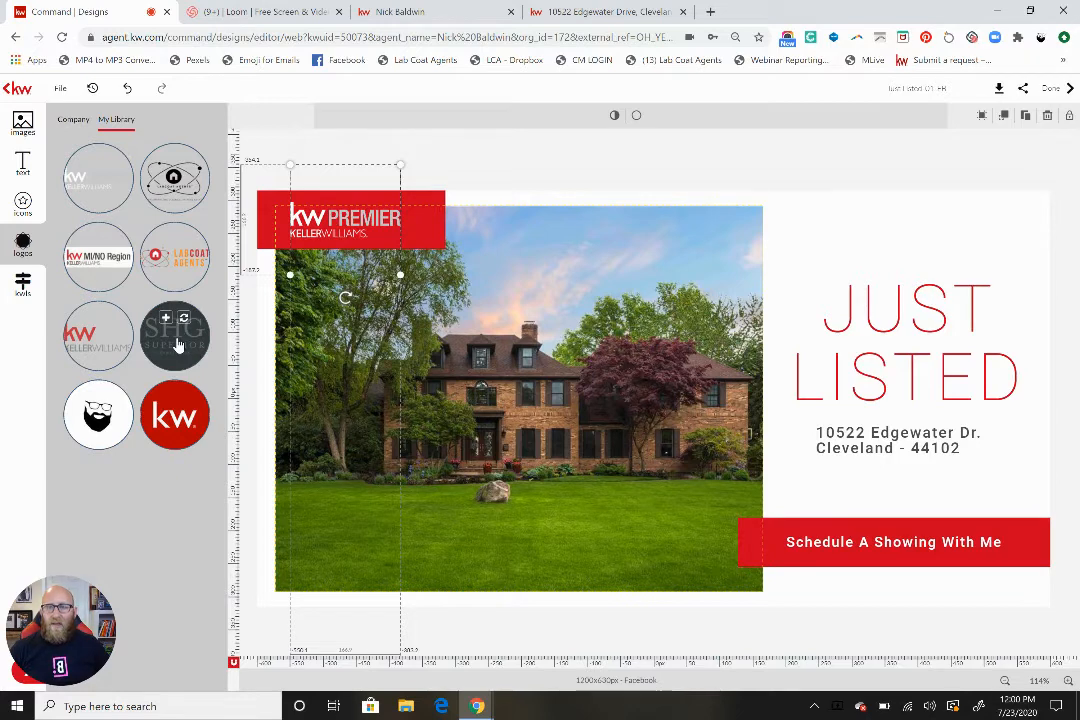
pyautogui.click(176, 345)
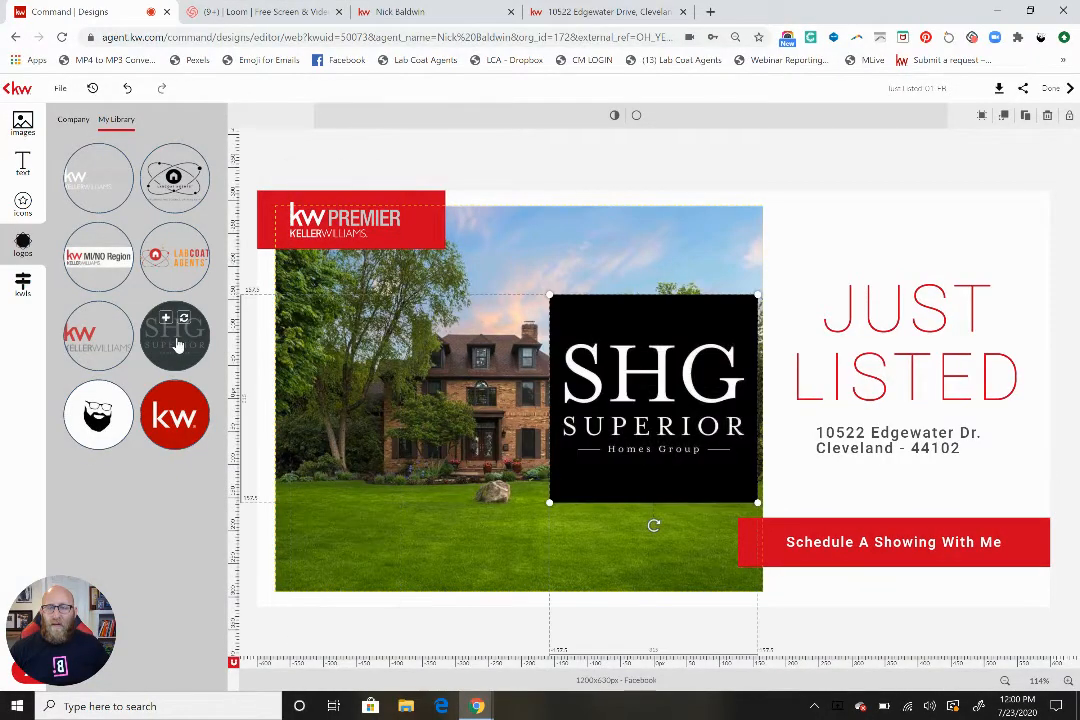
pyautogui.moveTo(757, 502); pyautogui.dragTo(738, 568)
pyautogui.moveTo(585, 561); pyautogui.dragTo(289, 574)
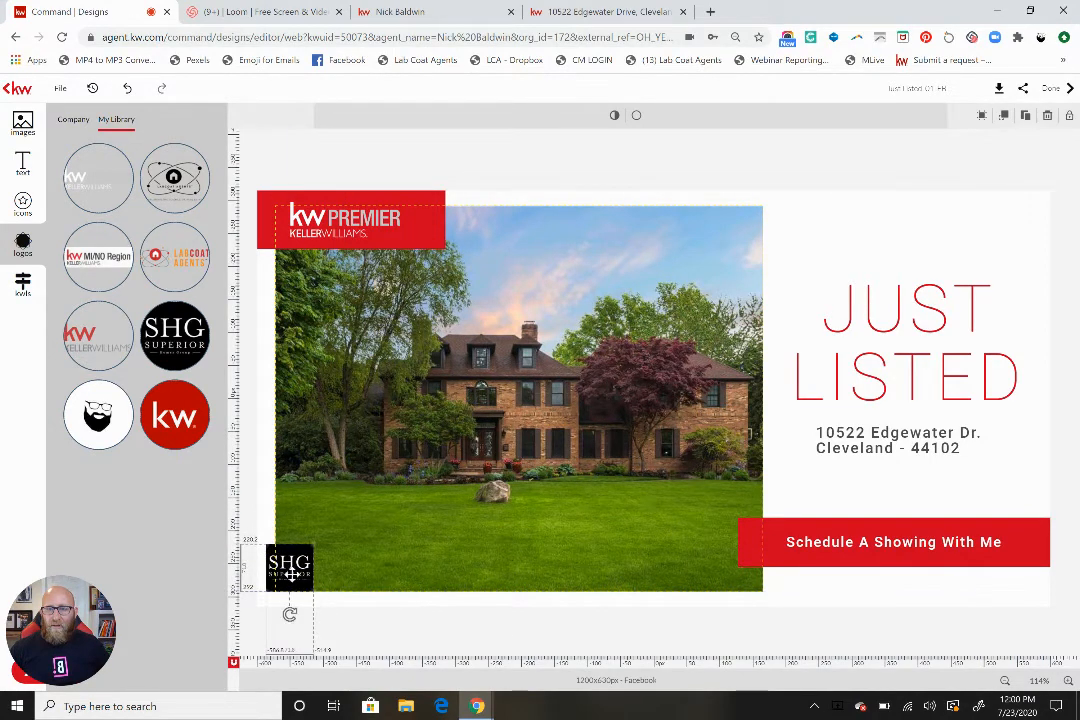
# Download the finished Facebook design as a JPEG at quality 100
pyautogui.click(866, 236)
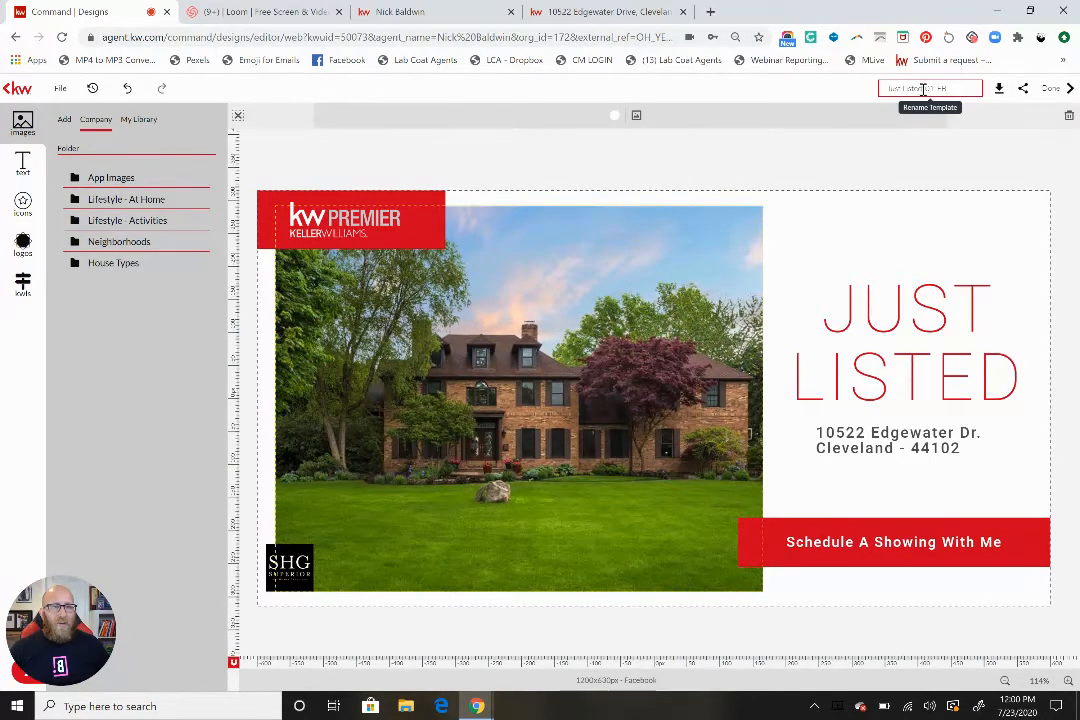
pyautogui.click(998, 90)
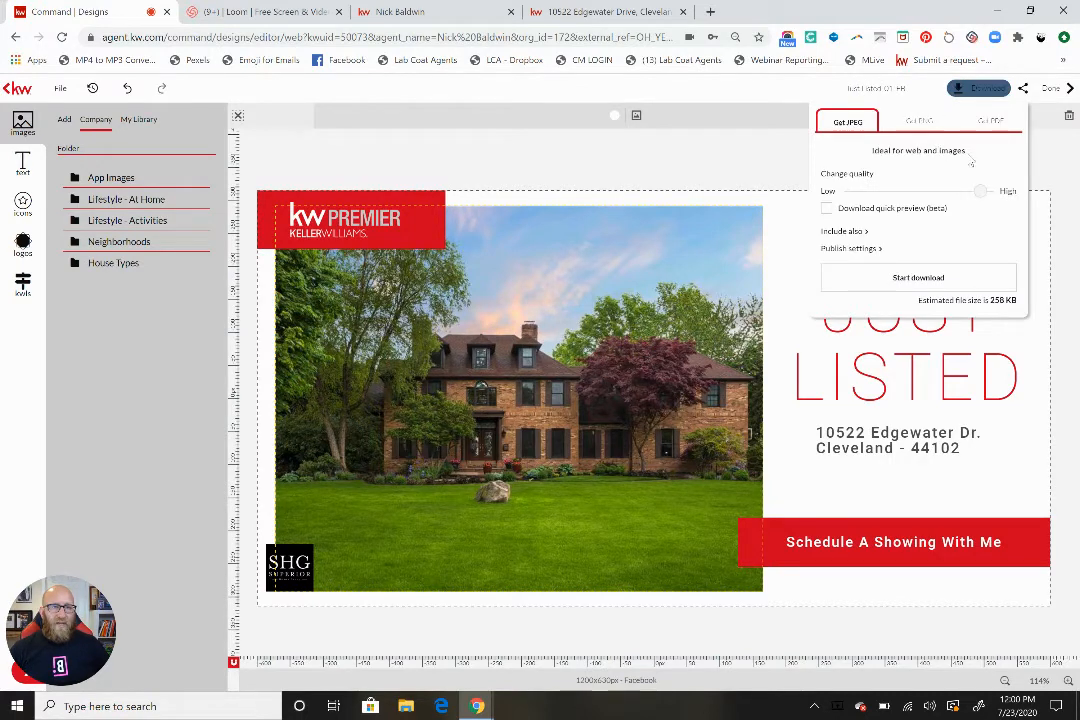
pyautogui.moveTo(981, 192); pyautogui.dragTo(996, 192)
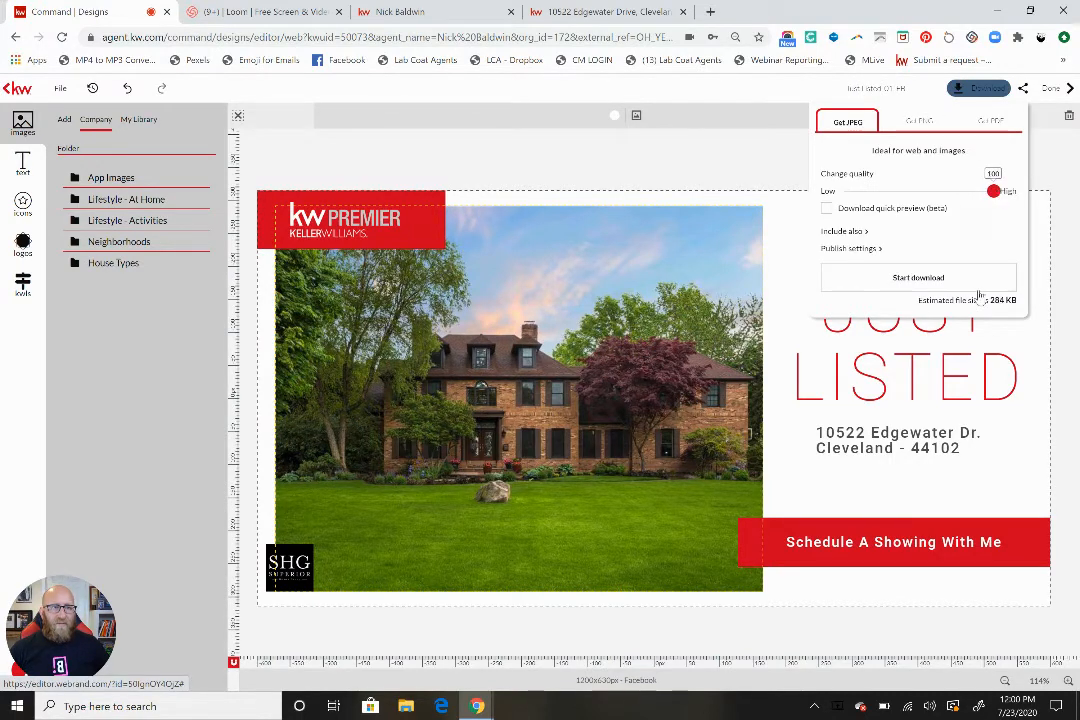
pyautogui.click(901, 280)
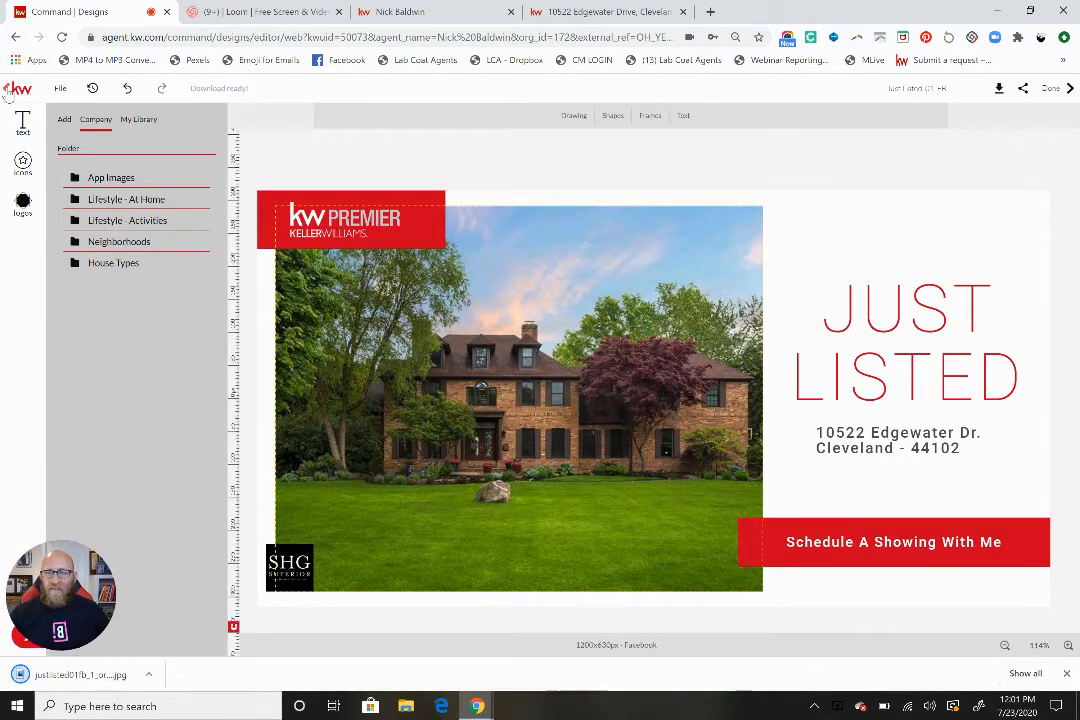
# Return to the template gallery and open the JustListed_01_IG template from the Just Listed Instagram designs
pyautogui.click(9, 90)
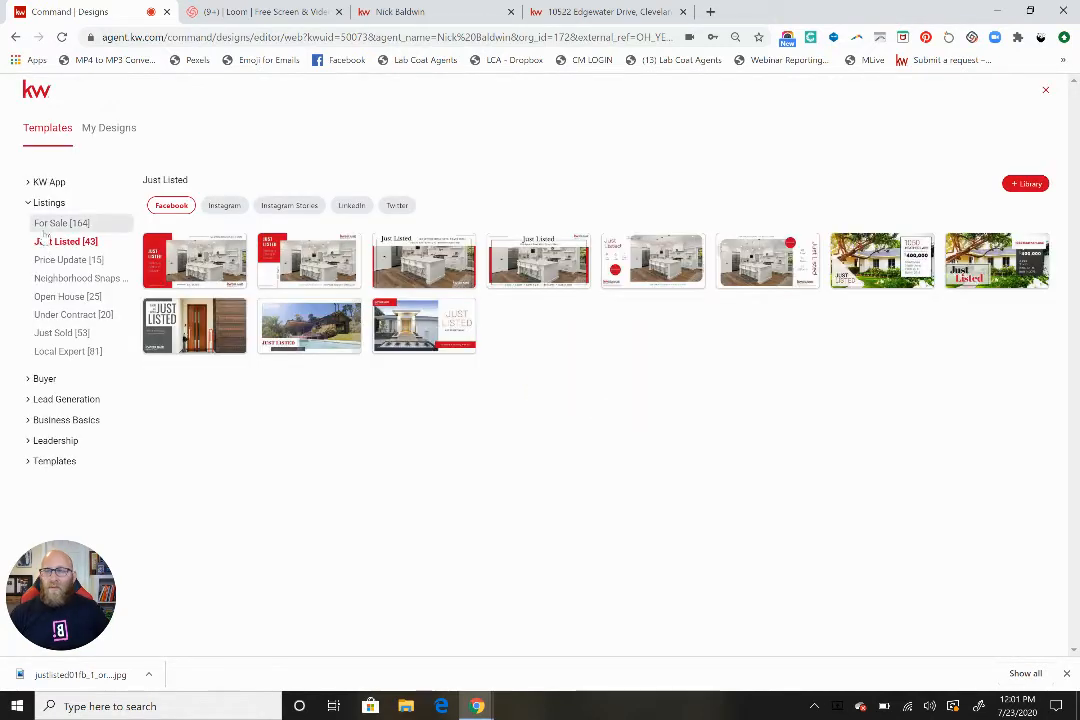
pyautogui.click(218, 207)
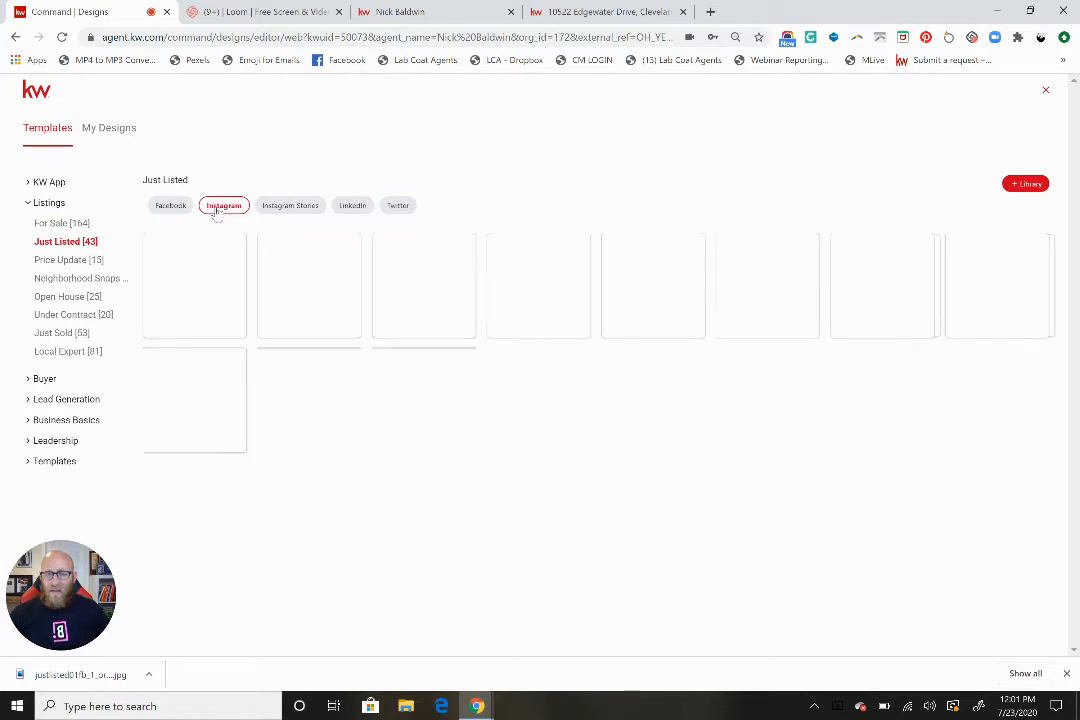
pyautogui.moveTo(341, 365)
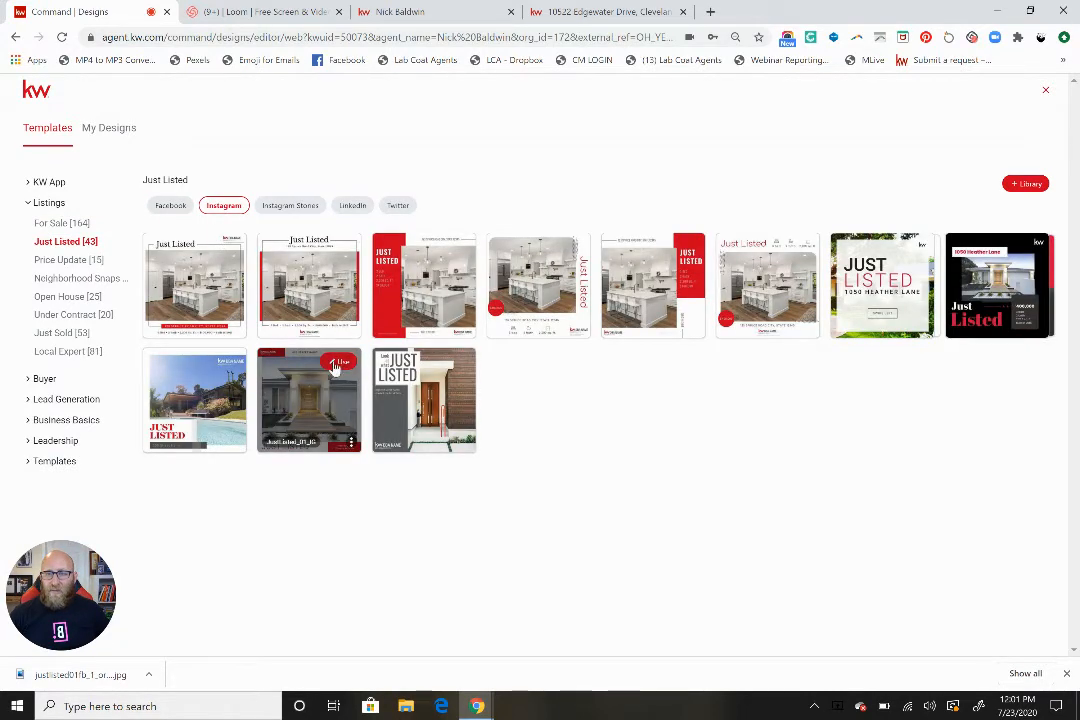
pyautogui.click(337, 364)
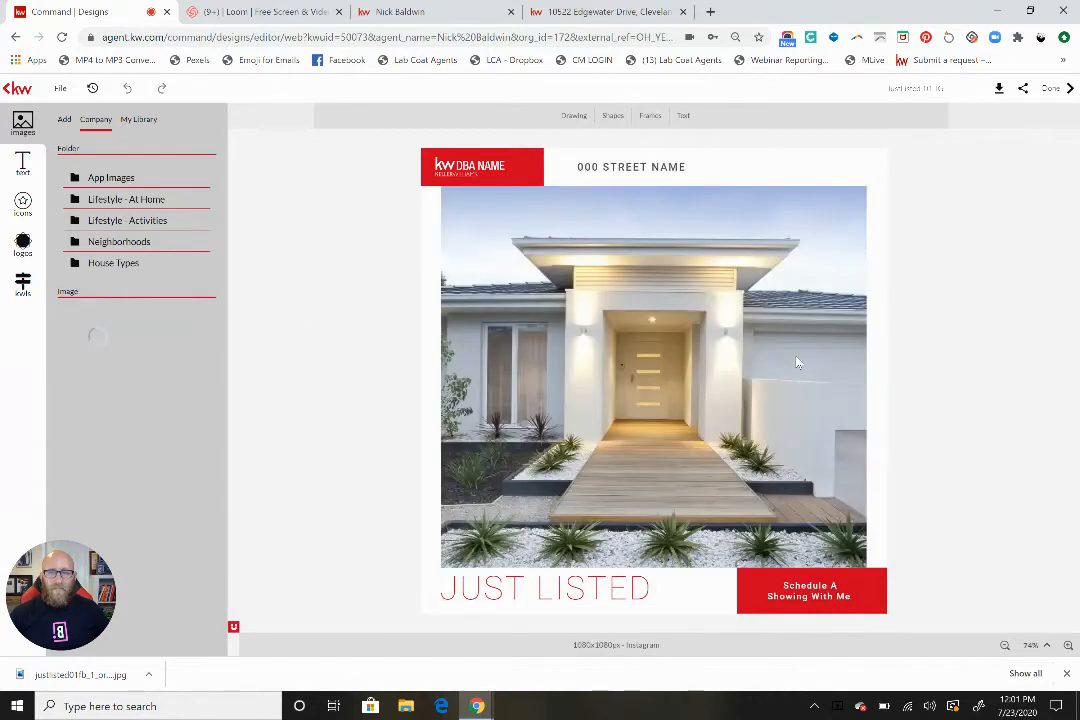
# Replace the Instagram template's main photo with the front exterior photo from the Edgewater listing
pyautogui.click(675, 360)
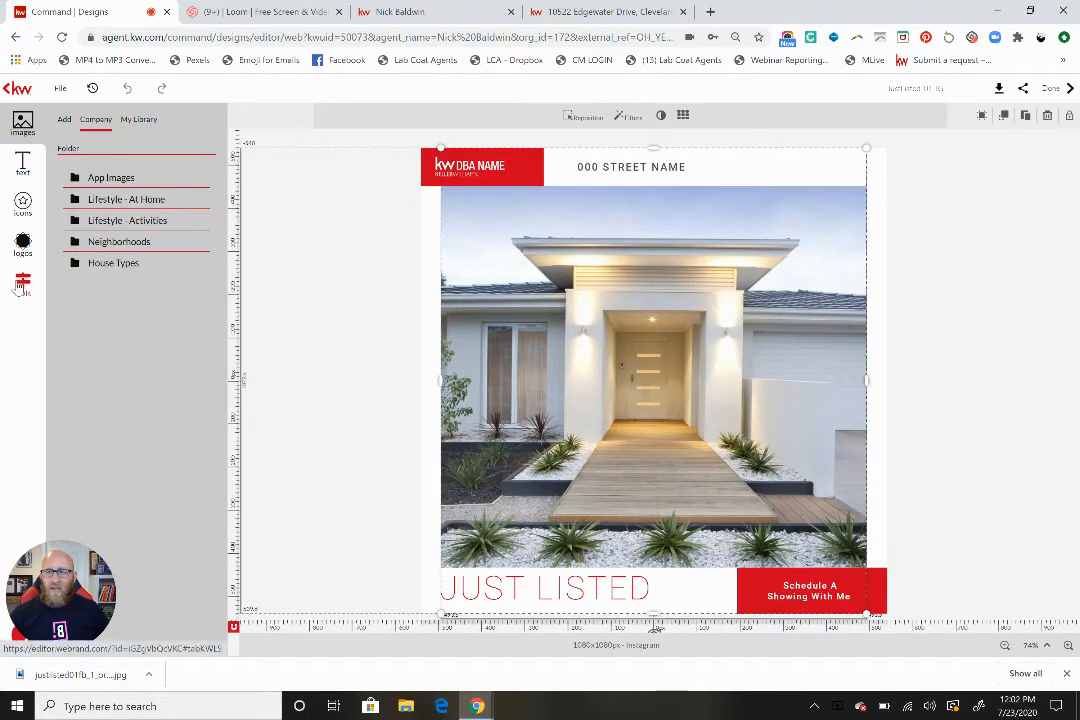
pyautogui.click(22, 284)
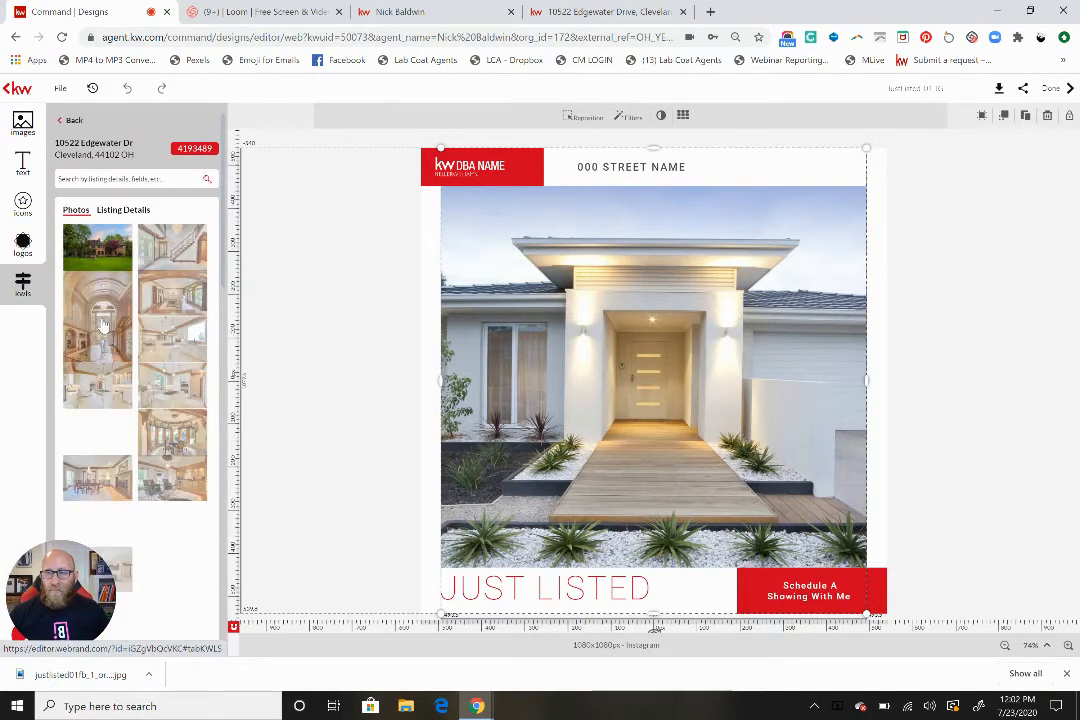
pyautogui.moveTo(92, 238)
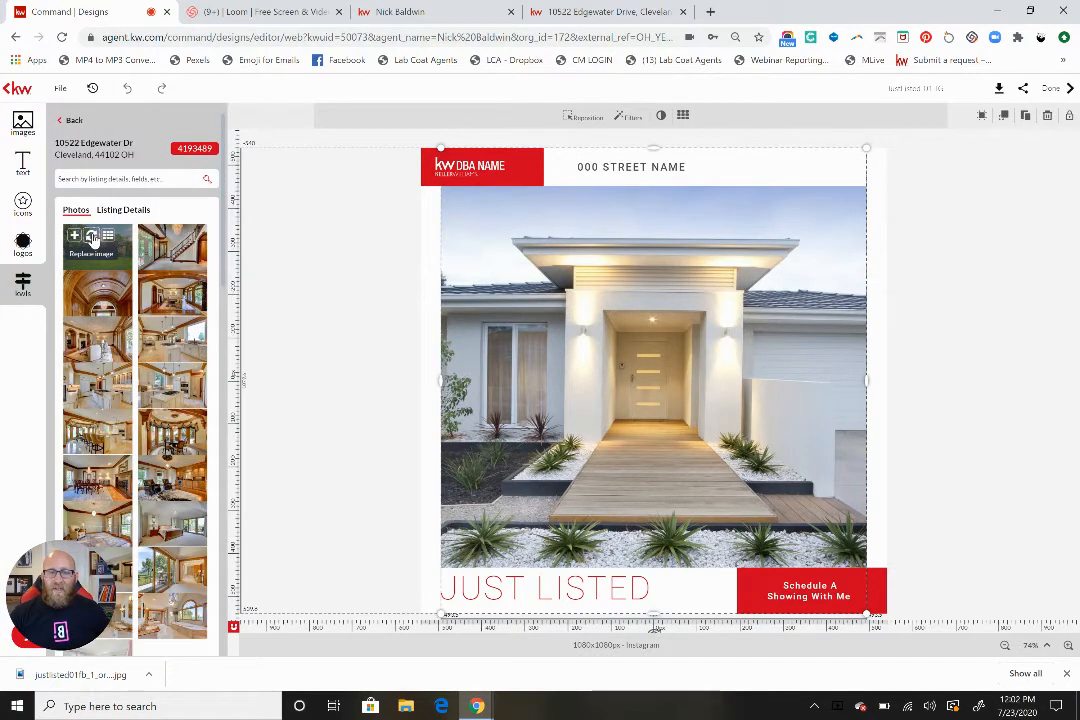
pyautogui.click(92, 238)
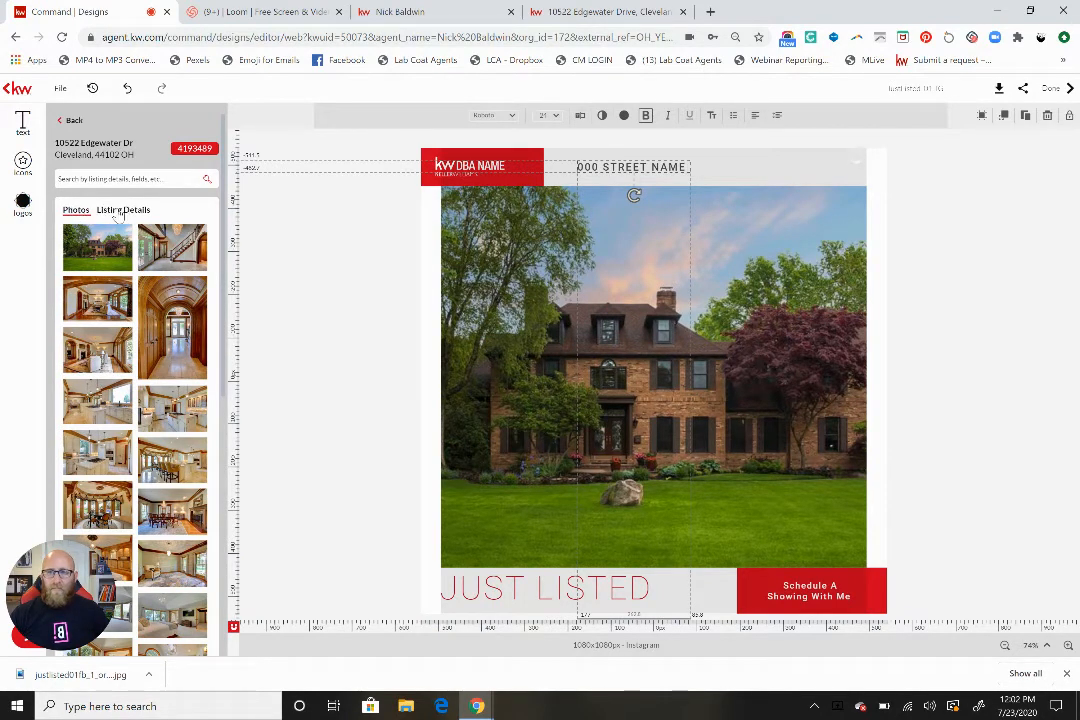
# Replace the 000 STREET NAME text with the listing's property address, widen it to fit two lines, and nudge it up above the photo
pyautogui.click(119, 212)
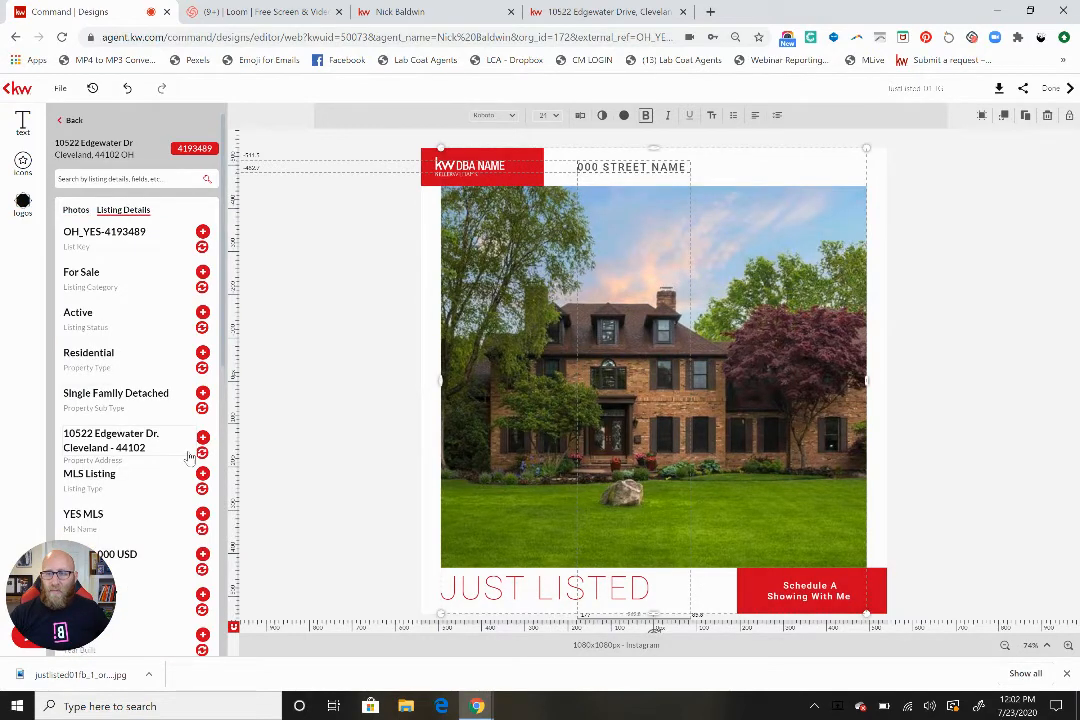
pyautogui.click(202, 453)
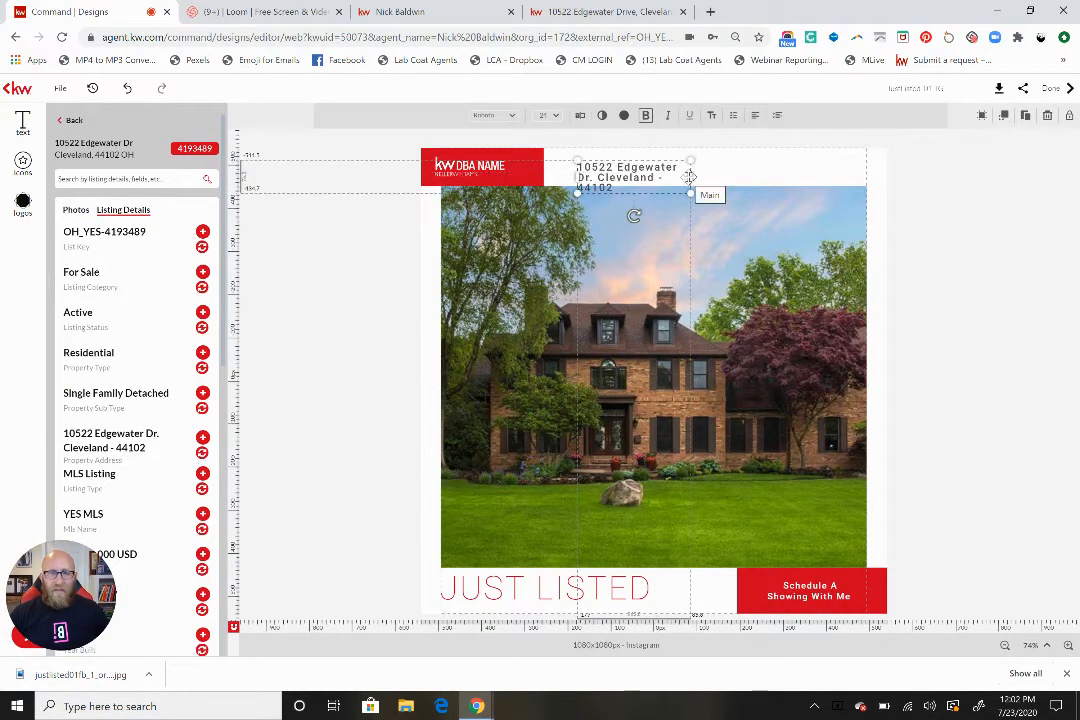
pyautogui.moveTo(691, 177); pyautogui.dragTo(725, 177)
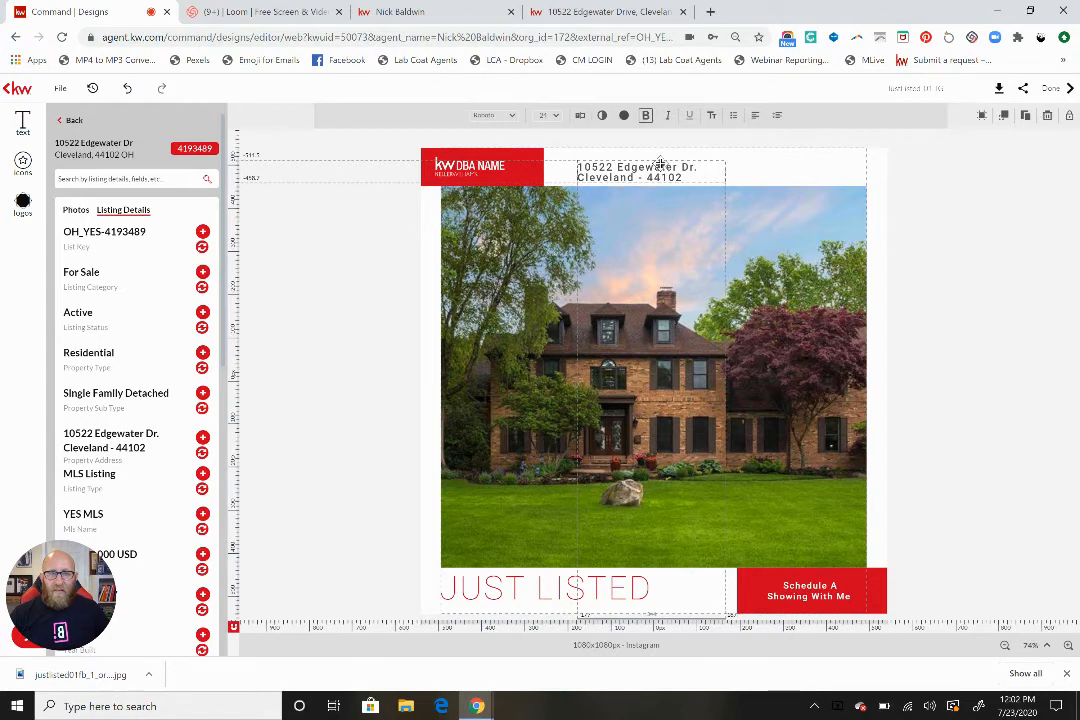
pyautogui.moveTo(660, 163); pyautogui.dragTo(660, 160)
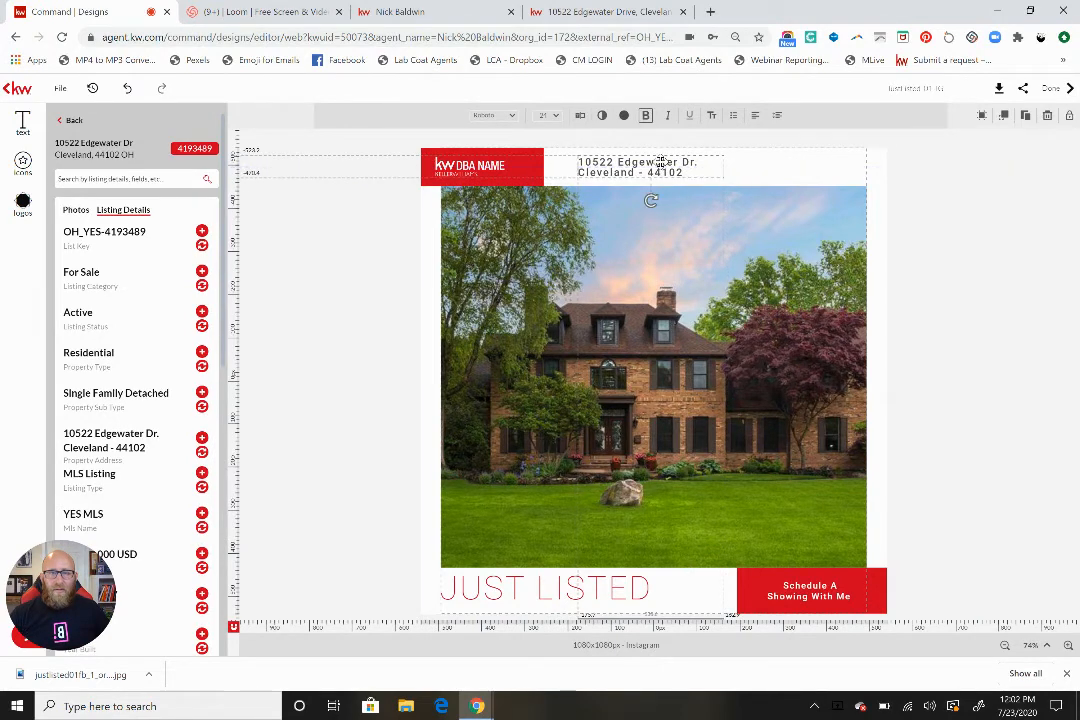
pyautogui.click(873, 567)
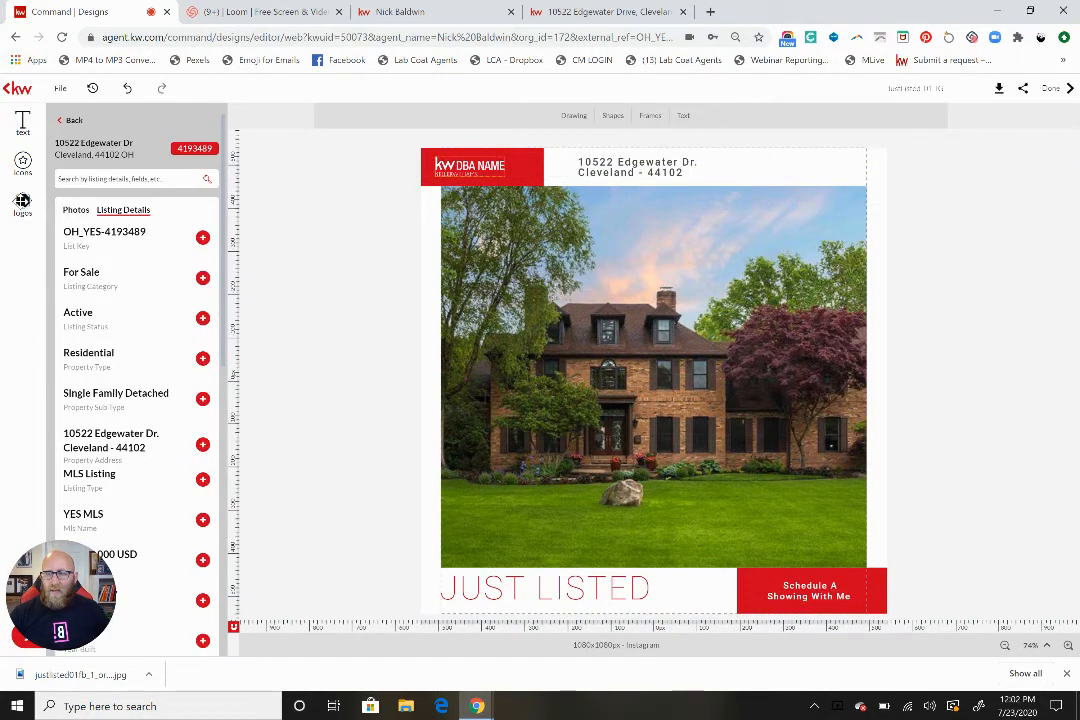
# Replace the DBA NAME logo with the white KW Premier logo inside the red banner, and add a small SHG Superior logo at the photo's lower-right corner
pyautogui.click(22, 201)
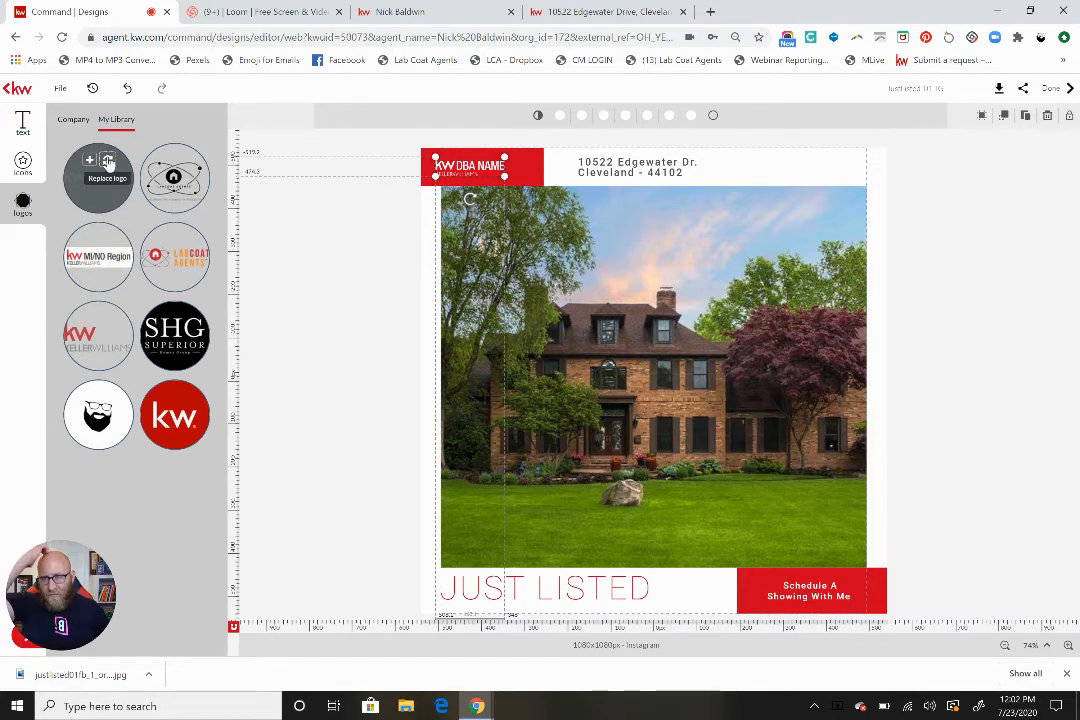
pyautogui.click(107, 163)
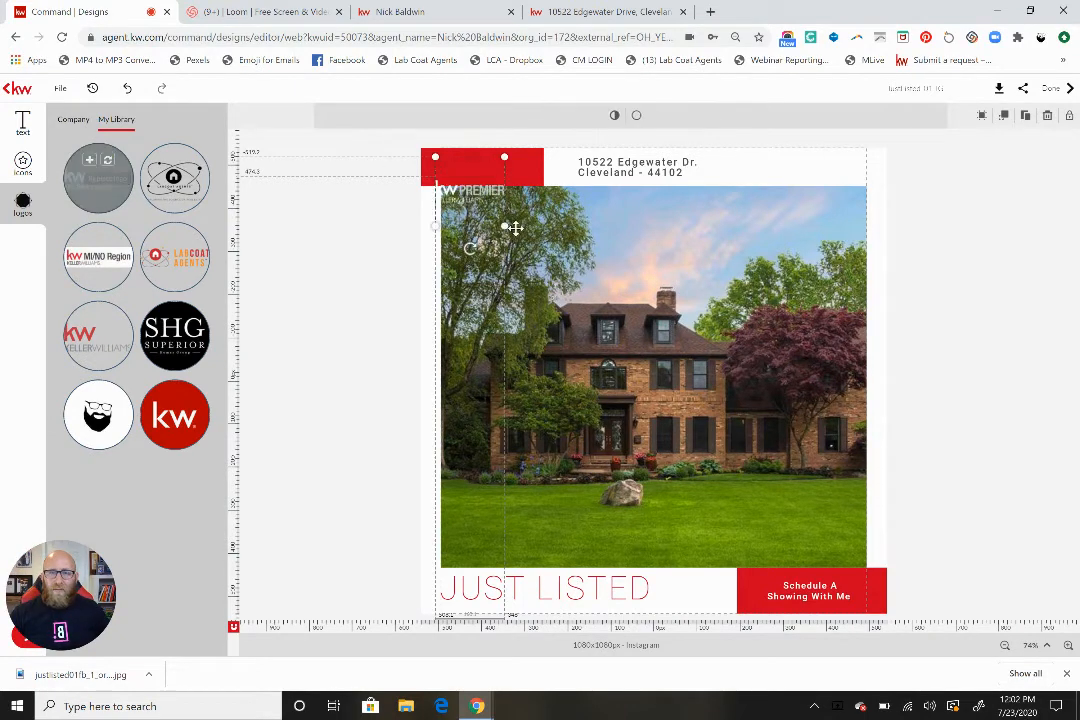
pyautogui.moveTo(478, 196); pyautogui.dragTo(484, 168)
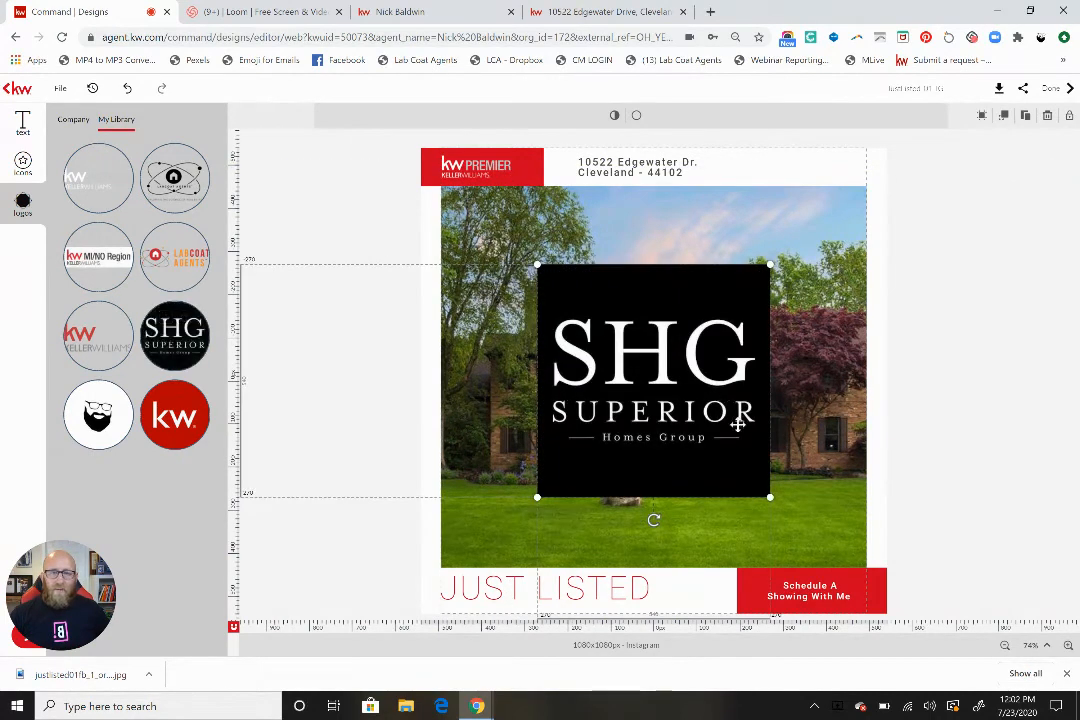
pyautogui.moveTo(767, 495)
pyautogui.mouseDown()
pyautogui.moveTo(568, 290)
pyautogui.moveTo(783, 468)
pyautogui.moveTo(850, 549)
pyautogui.mouseUp()
pyautogui.click(1000, 221)
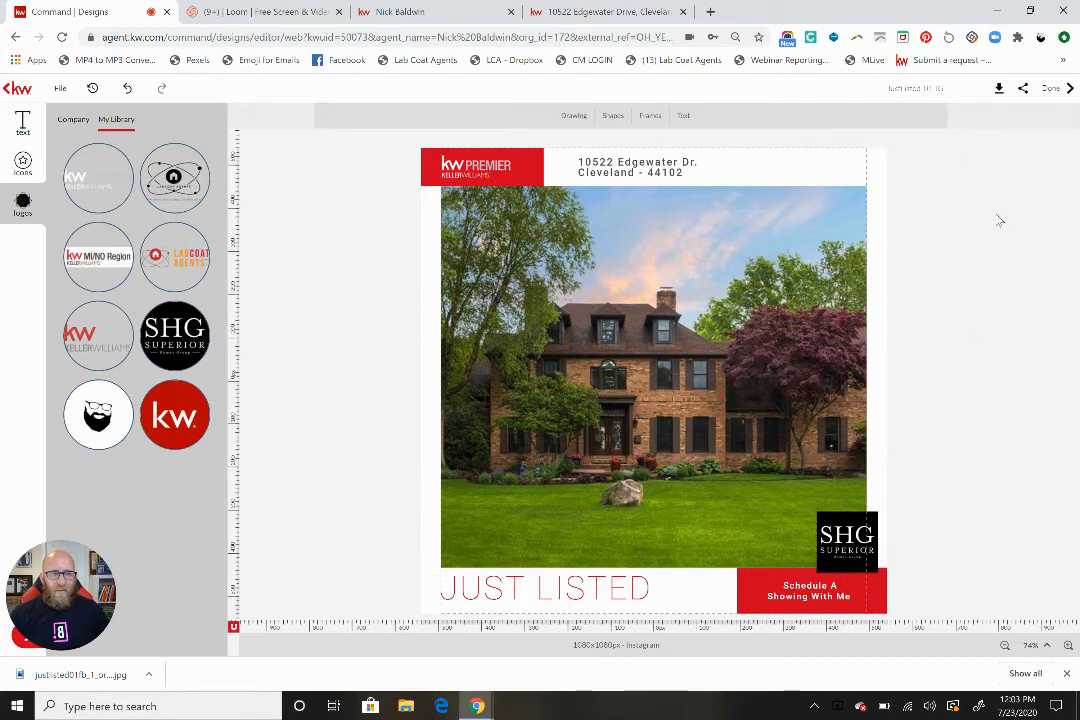
# Download the finished Instagram design as a JPEG and return to the template gallery
pyautogui.click(998, 88)
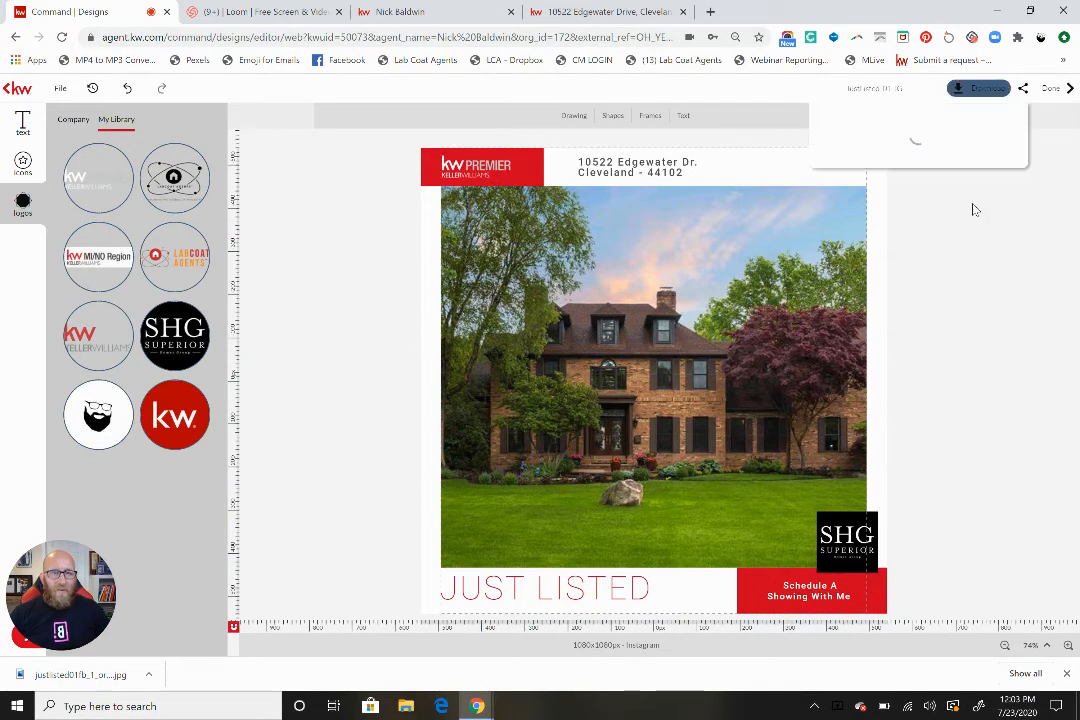
pyautogui.moveTo(978, 191); pyautogui.dragTo(993, 191)
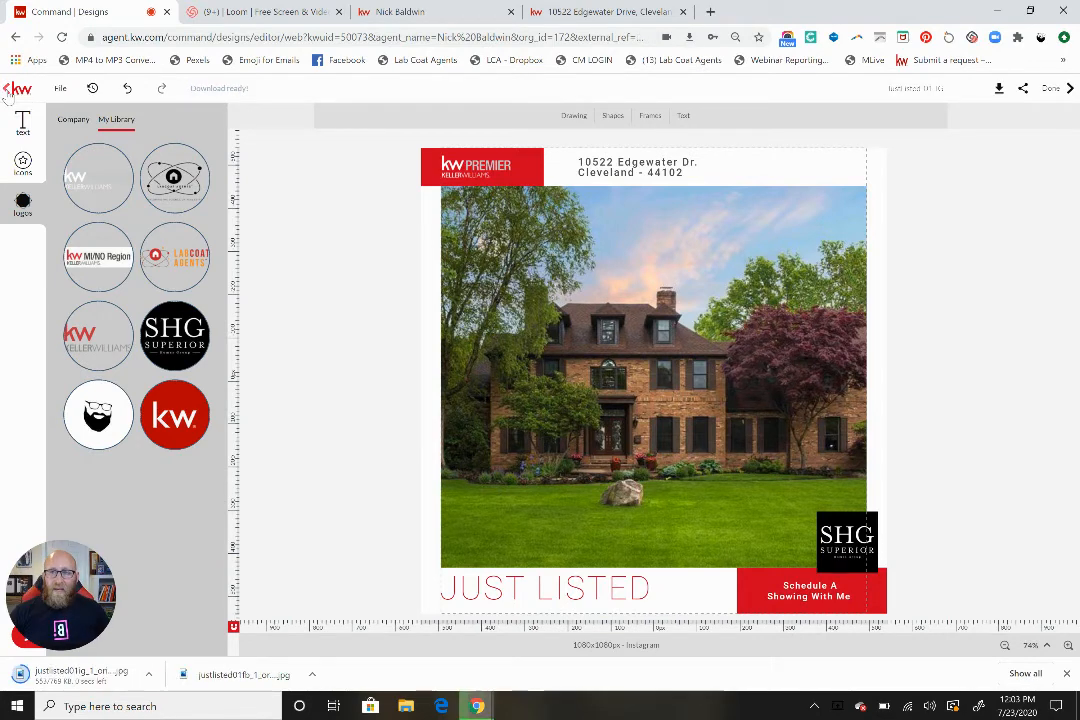
pyautogui.click(8, 91)
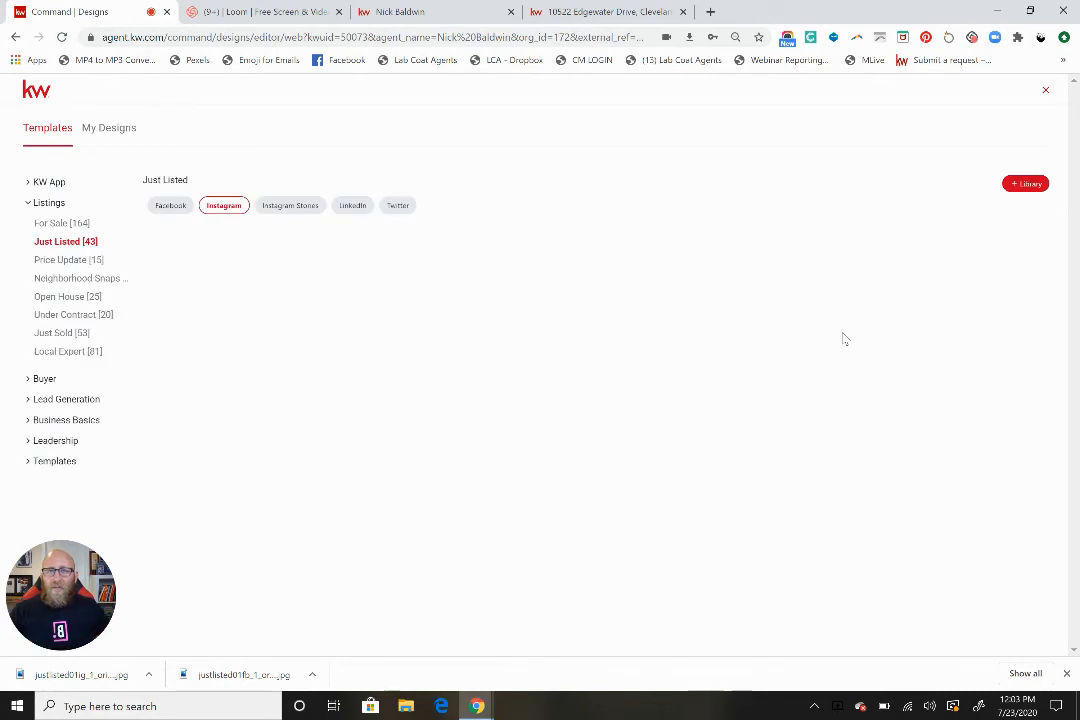
# Show the saved designs and select the new Just Listed Facebook and Instagram designs in turn
pyautogui.click(103, 130)
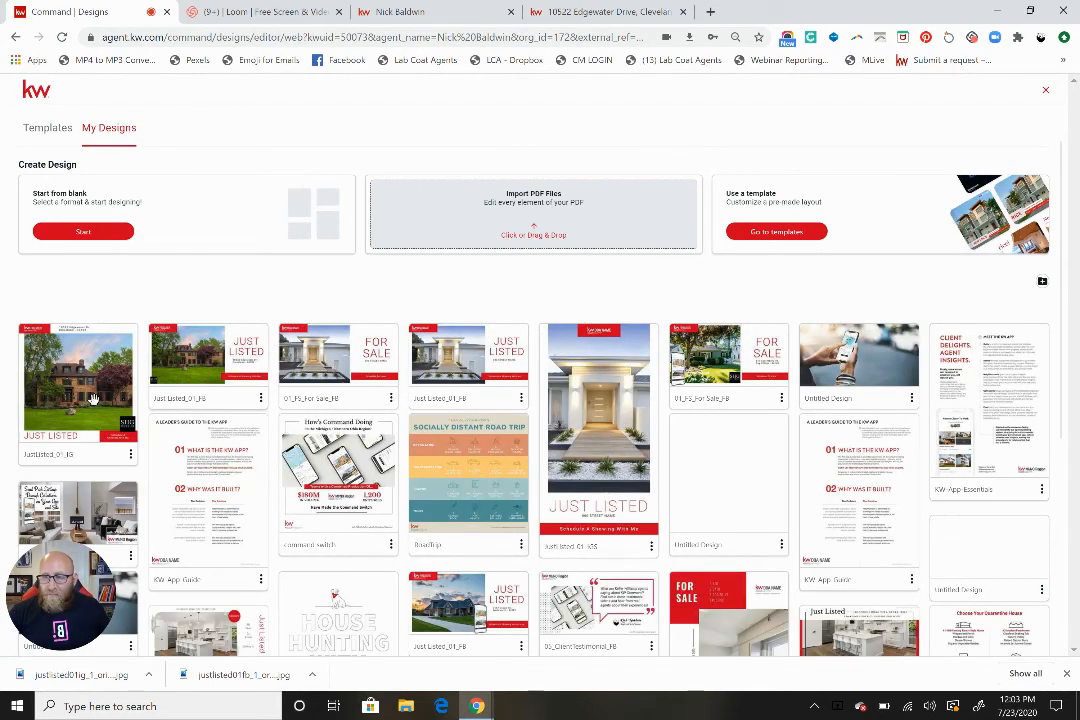
pyautogui.click(194, 365)
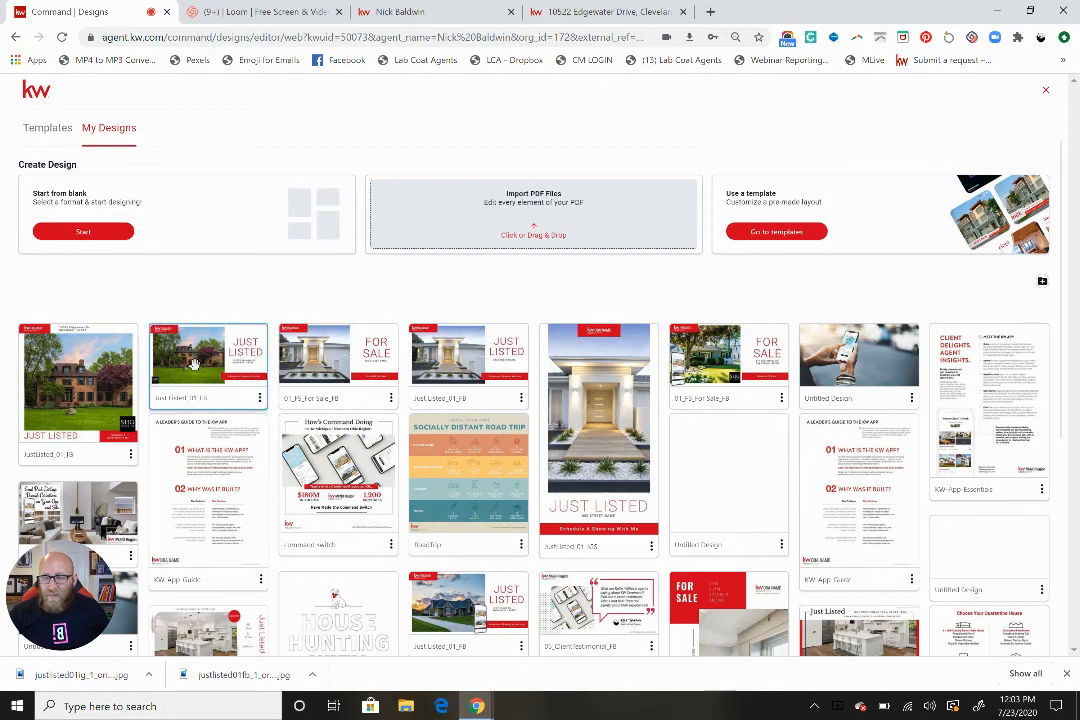
pyautogui.click(85, 385)
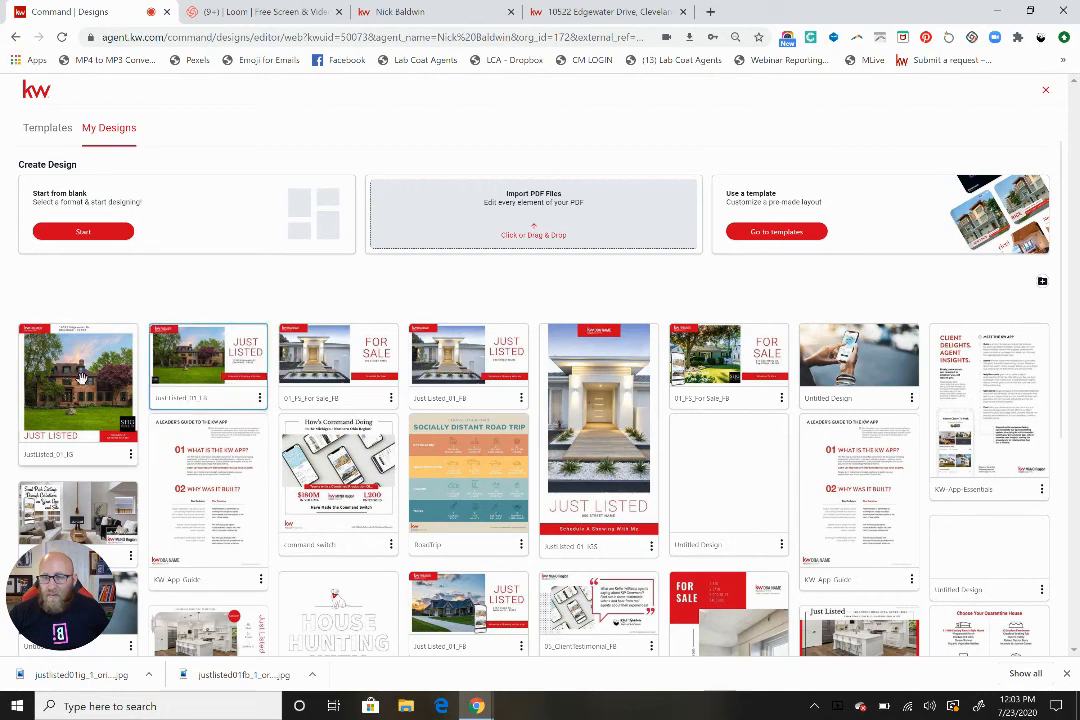
# View the downloaded Facebook and Instagram Just Listed images in the Photos app, and close the viewer
pyautogui.click(245, 676)
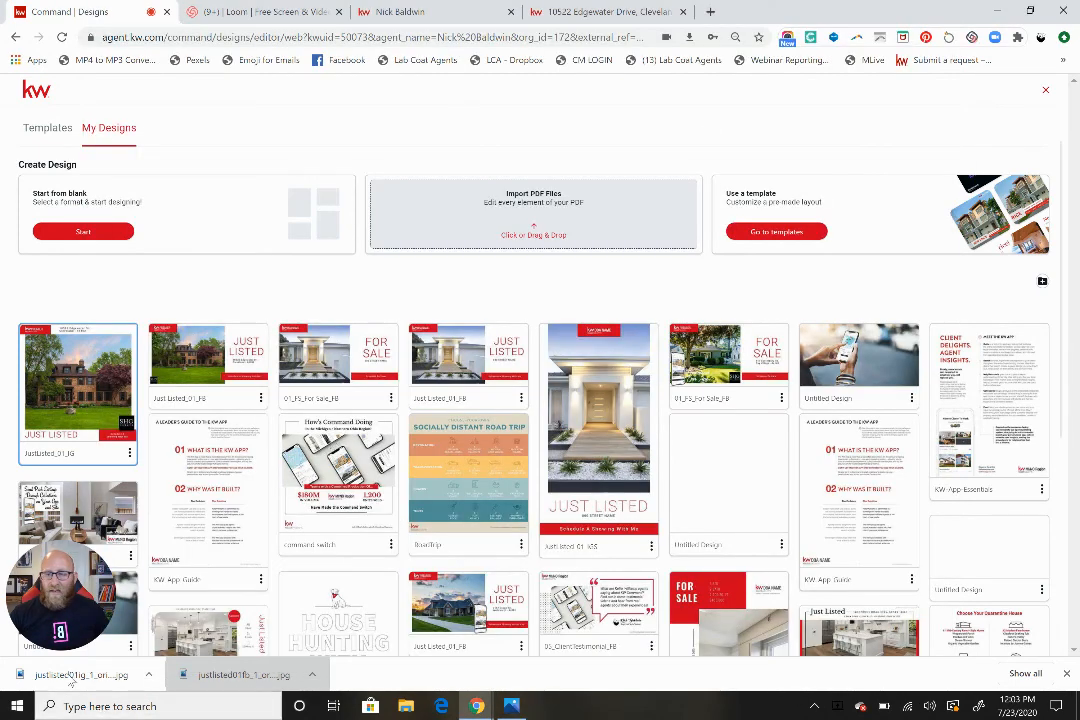
pyautogui.click(77, 676)
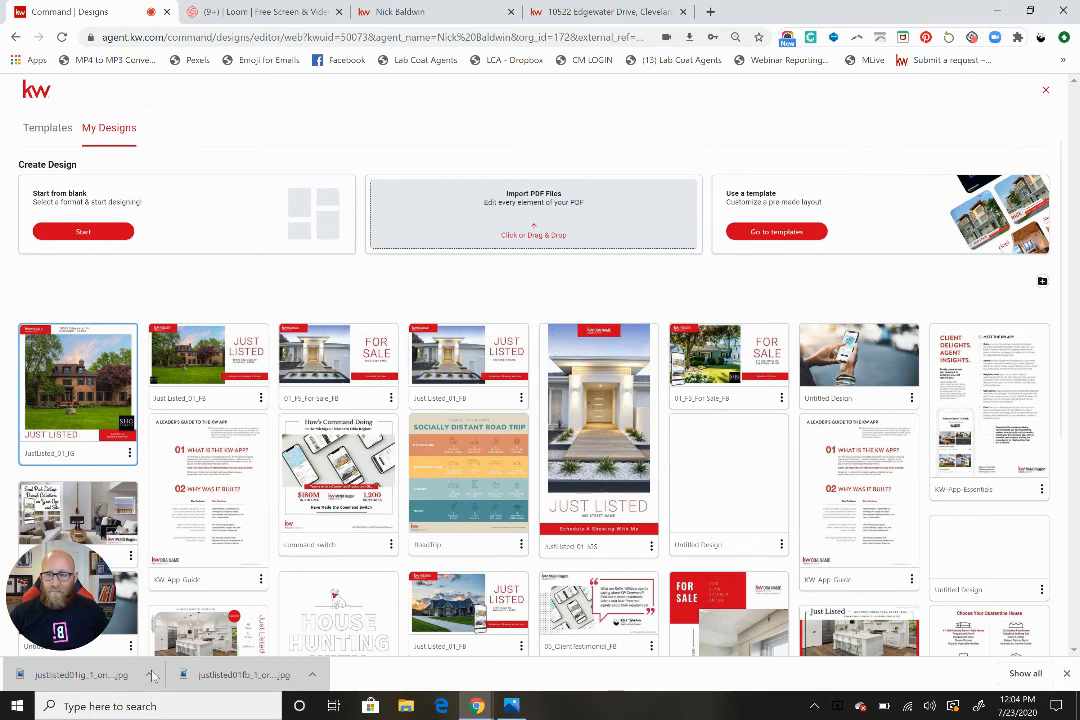
pyautogui.click(56, 677)
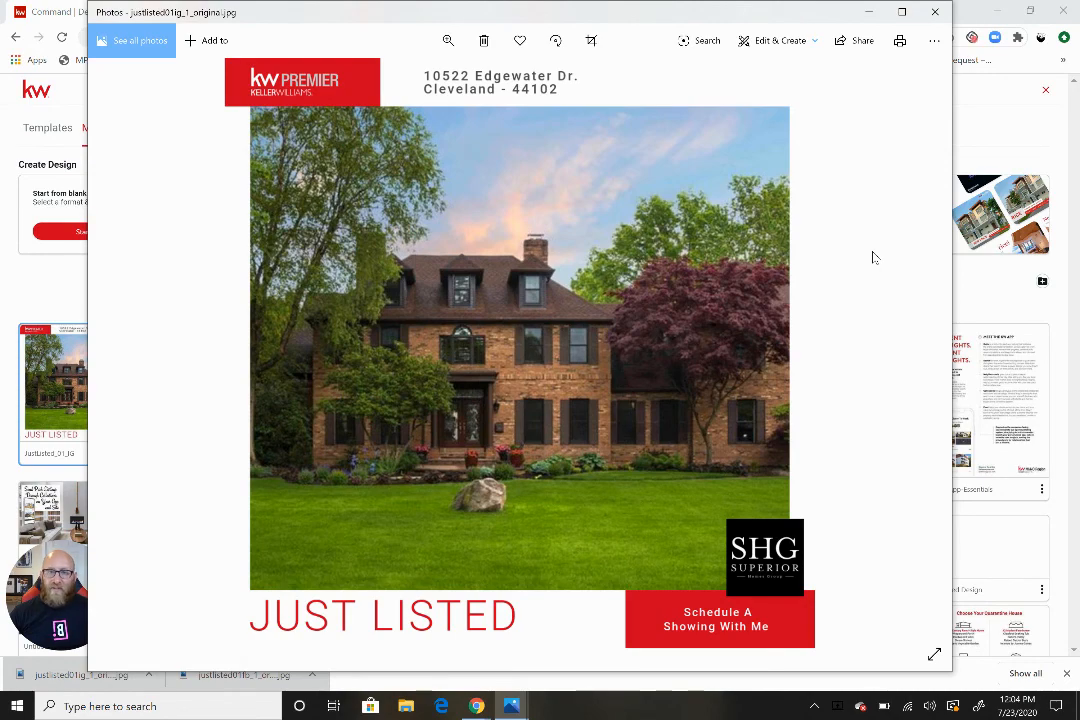
pyautogui.click(935, 13)
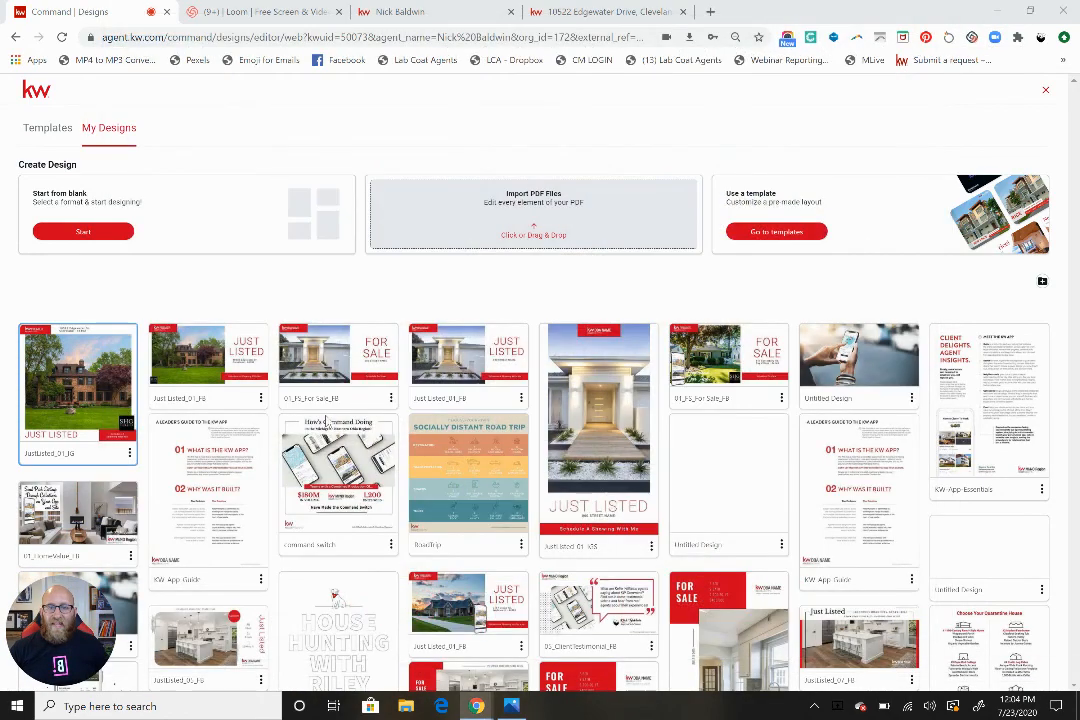
pyautogui.click(77, 675)
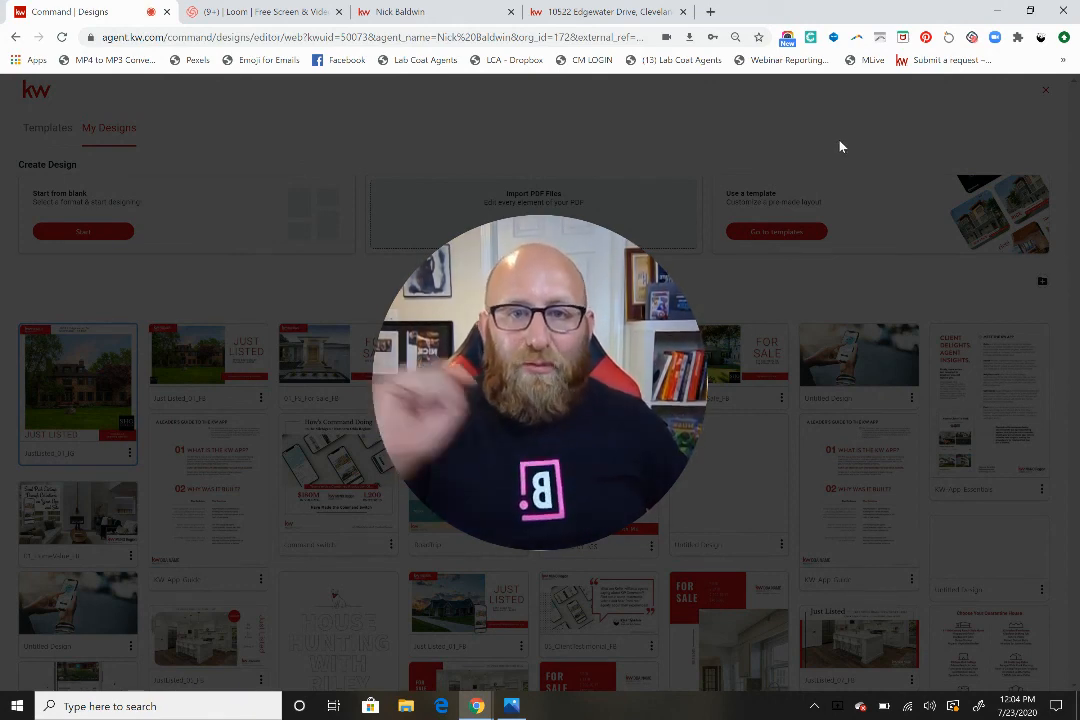
pyautogui.click(971, 42)
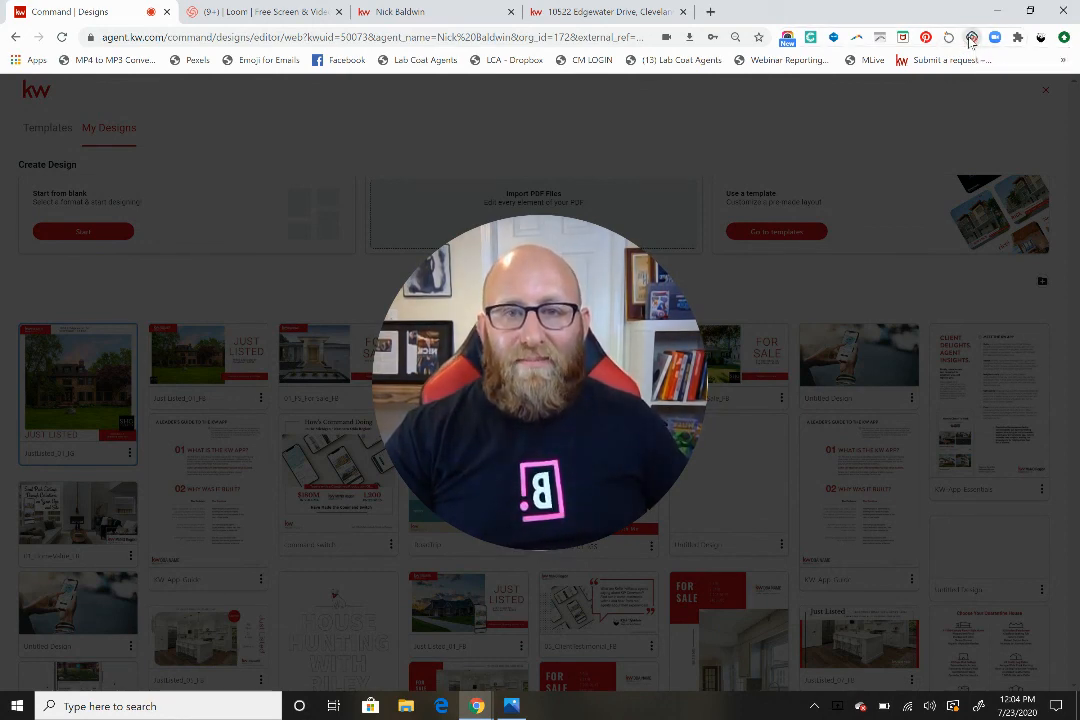